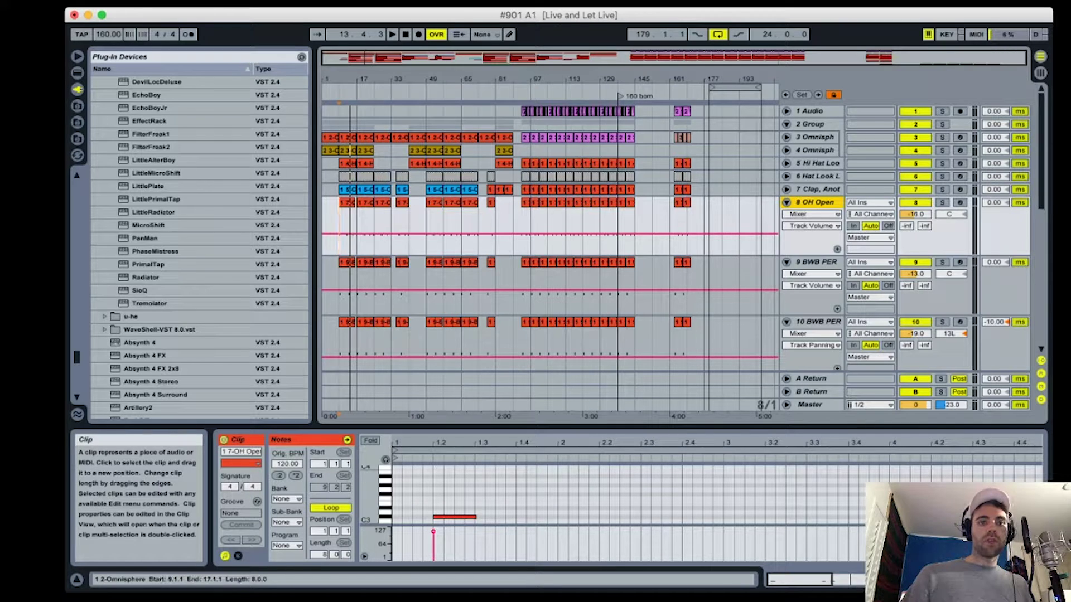
- Open the bar 9 clip of the first Omnisphere track (3), solo the track, enlarge the note editor and play it
{"action": "double_click", "coordinate": [347, 138]}
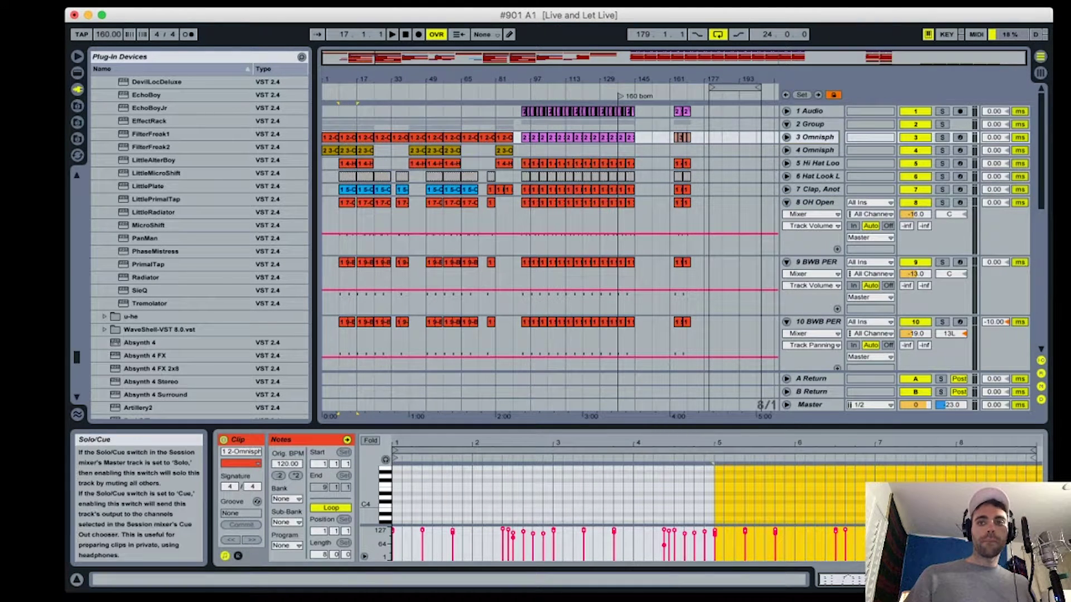
{"action": "left_click", "coordinate": [942, 138]}
{"action": "left_click_drag", "start_coordinate": [557, 427], "coordinate": [558, 216]}
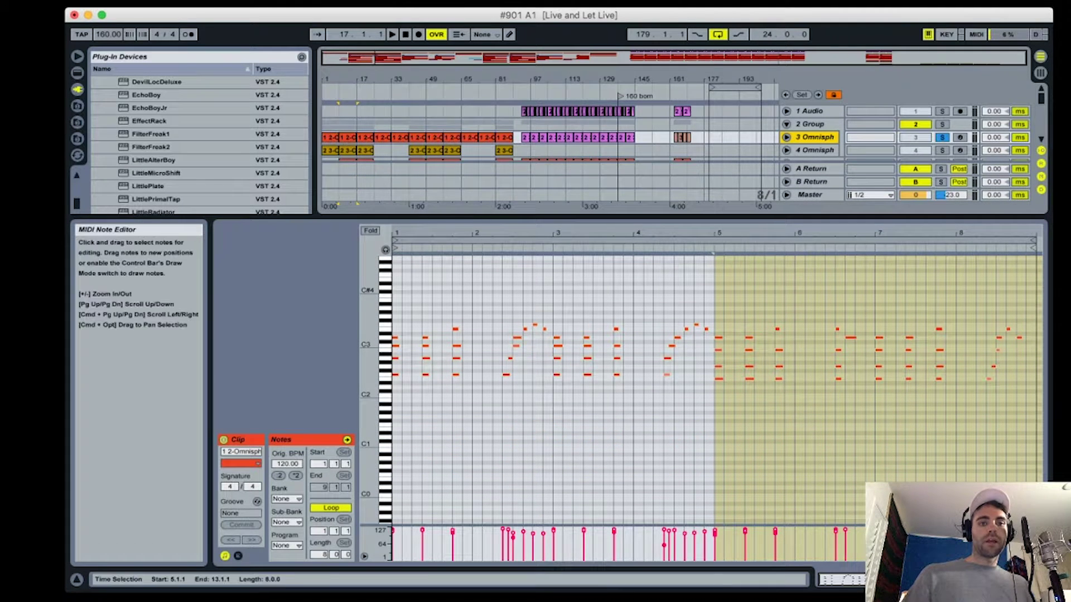
{"action": "key", "text": "space"}
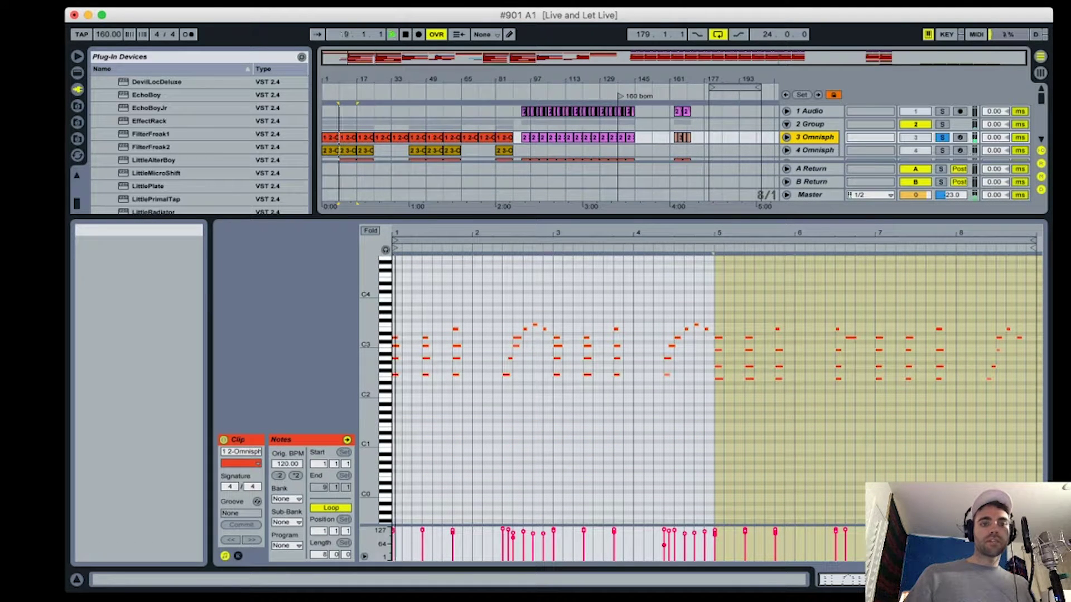
{"action": "left_click", "coordinate": [286, 334]}
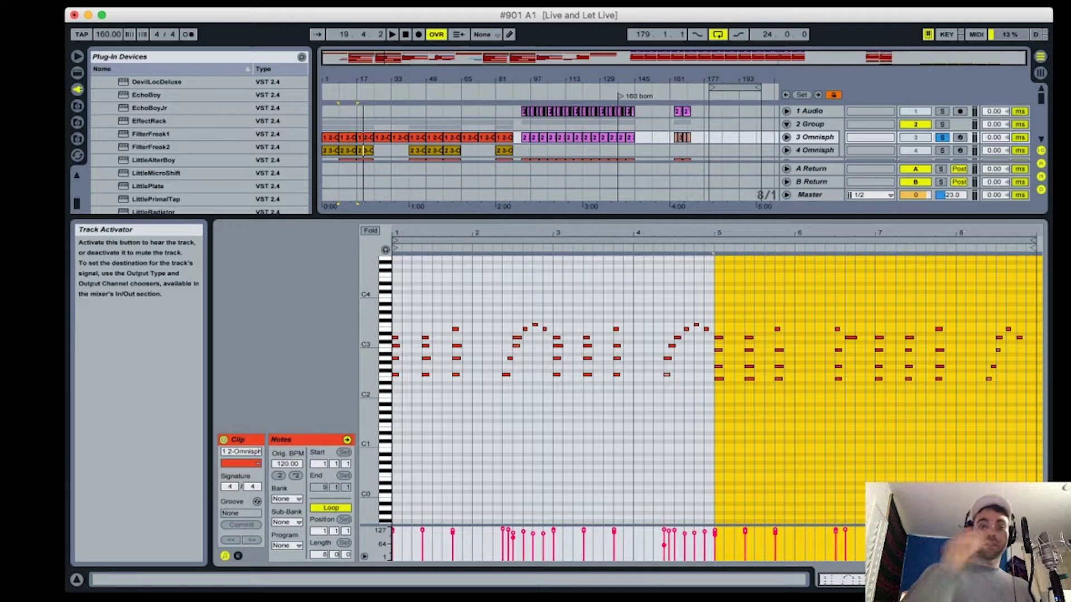
- Solo the second Omnisphere track (4), open its bar 17 clip, and loop the clip's 8 bars while playing it
{"action": "left_click", "coordinate": [942, 150]}
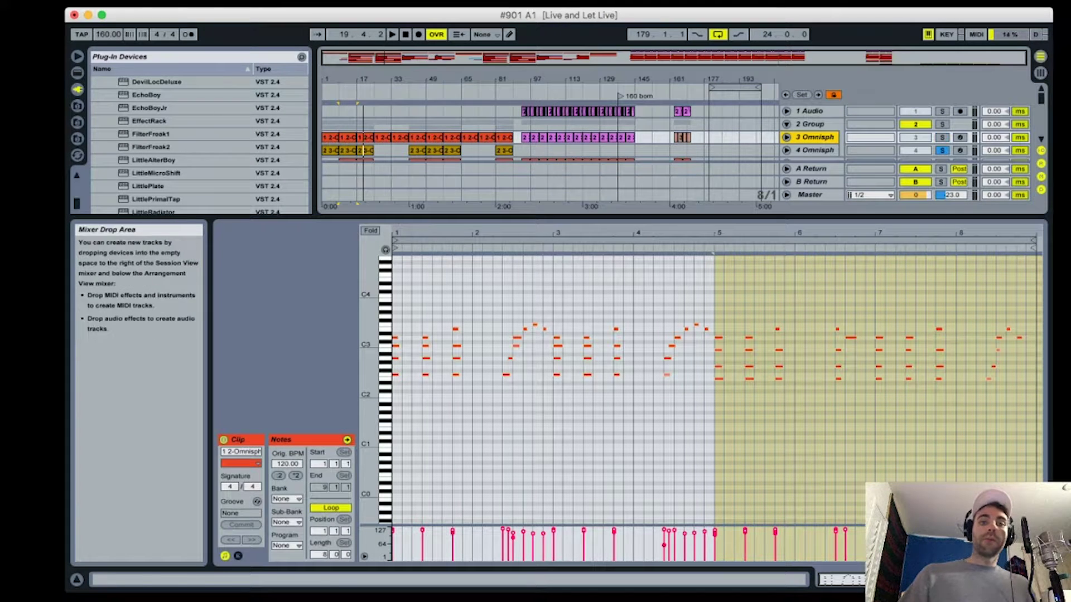
{"action": "left_click", "coordinate": [364, 151]}
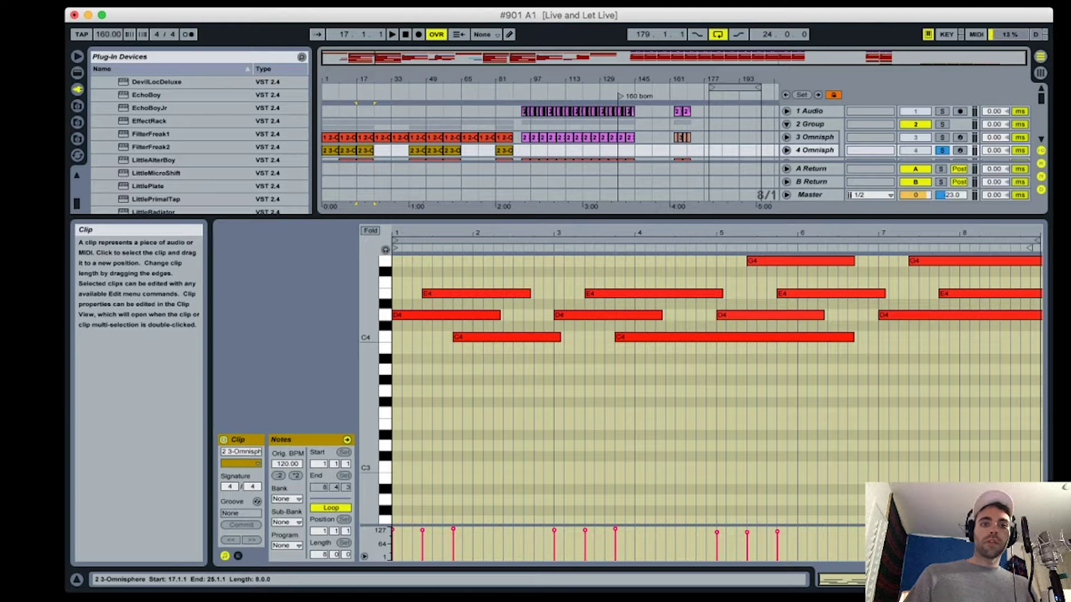
{"action": "double_click", "coordinate": [365, 151]}
{"action": "left_click_drag", "start_coordinate": [367, 79], "coordinate": [367, 134]}
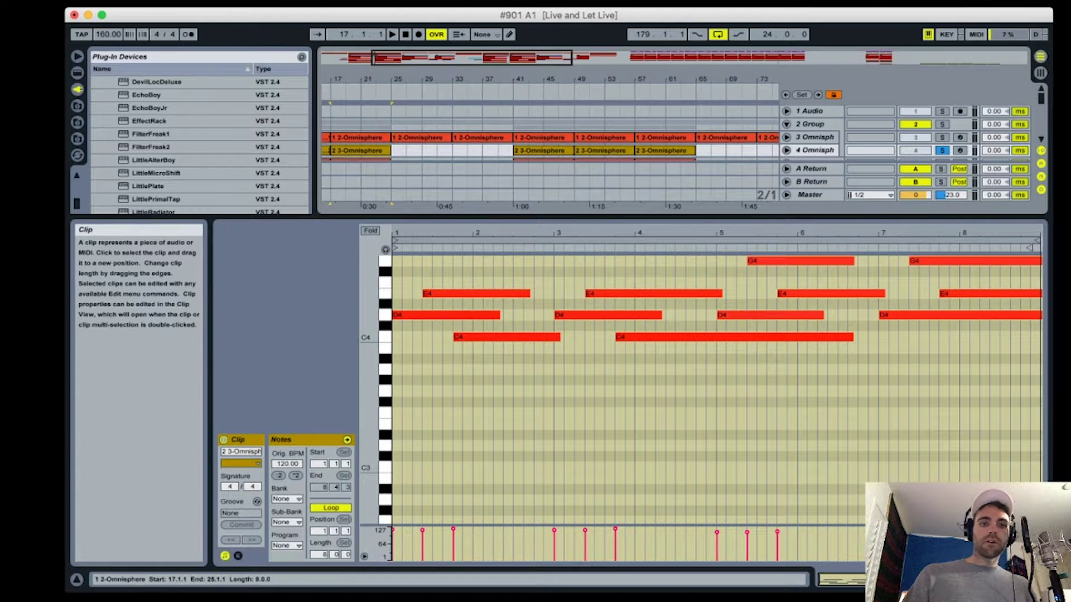
{"action": "key", "text": "super+l"}
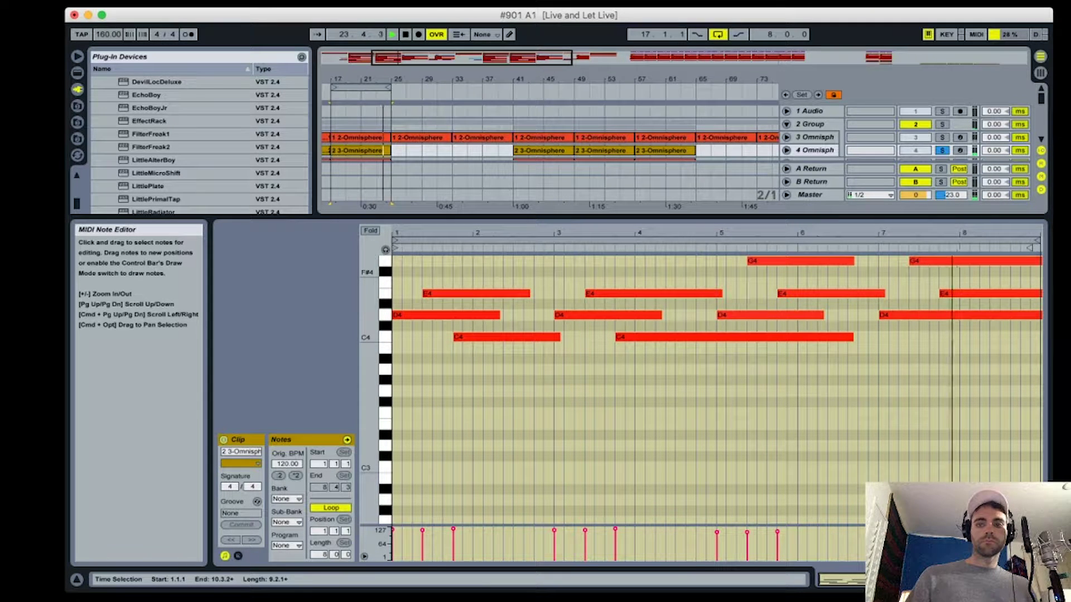
{"action": "key", "text": "space"}
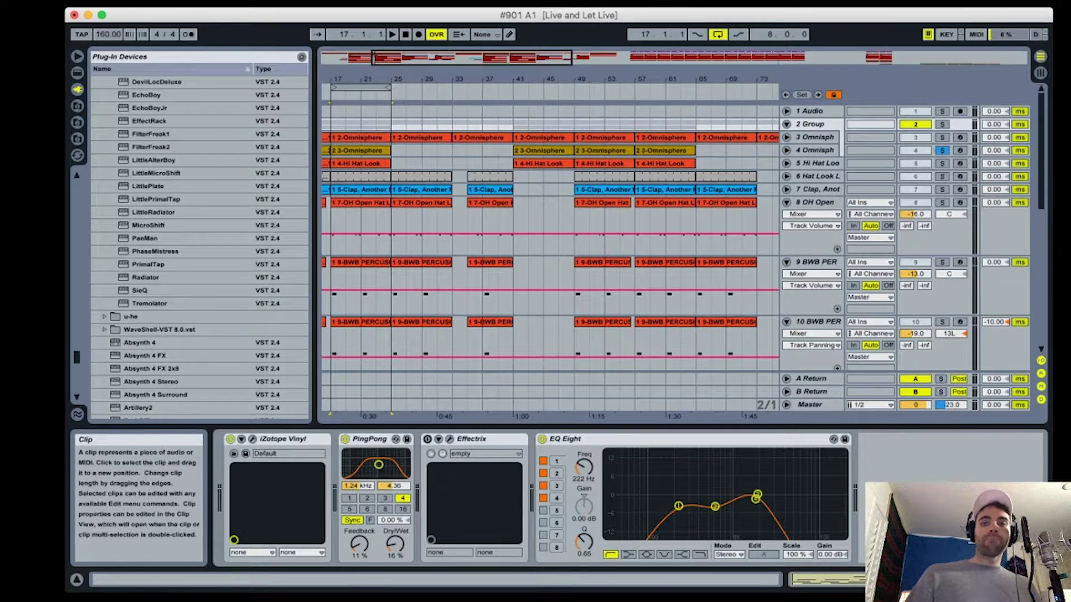
- Display the effects chain on the Group track and take the second Omnisphere track off solo
{"action": "left_click", "coordinate": [812, 124]}
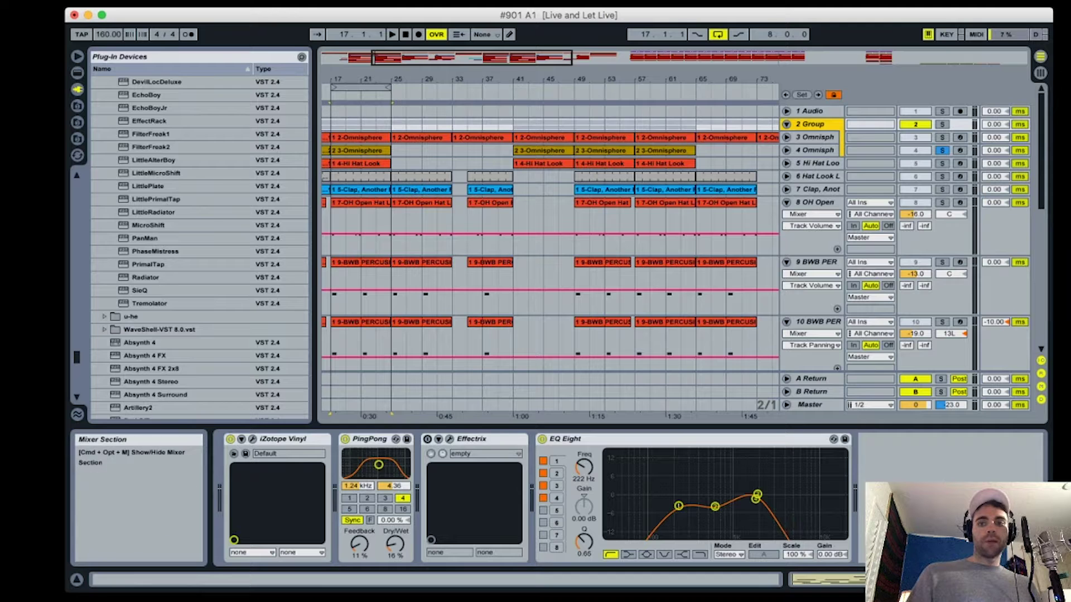
{"action": "left_click", "coordinate": [942, 150]}
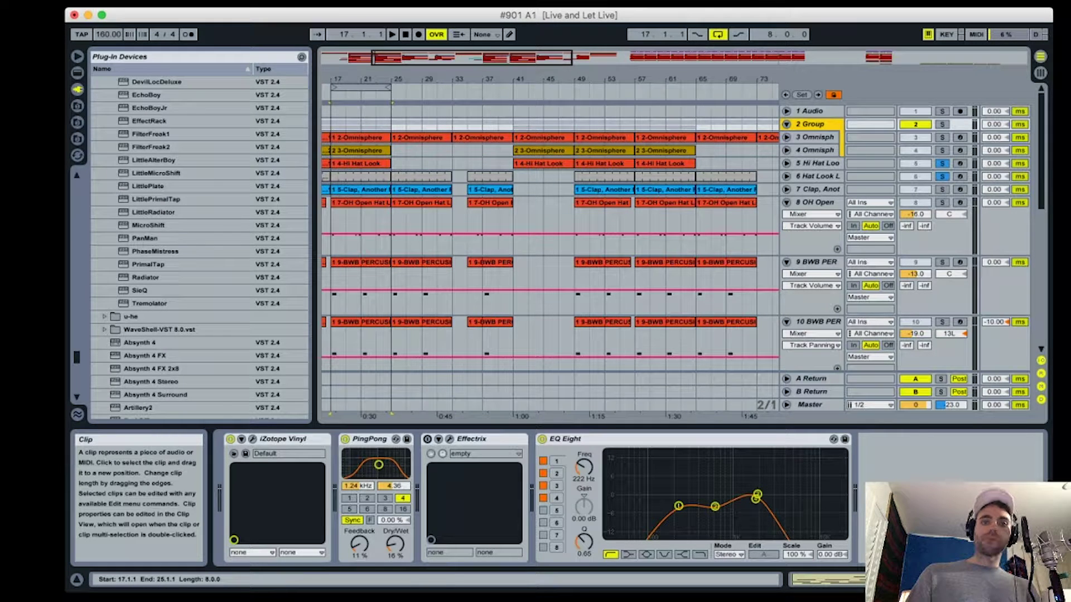
- Open the bar 17 clips on the two soloed hat tracks (6 and 5) and play back their patterns
{"action": "double_click", "coordinate": [361, 177]}
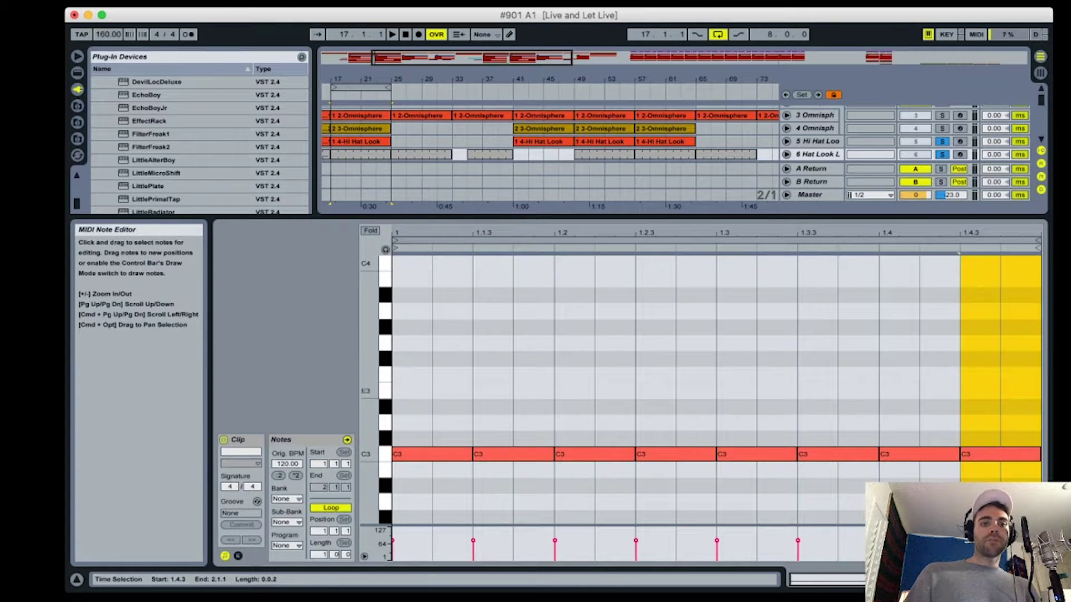
{"action": "double_click", "coordinate": [361, 142]}
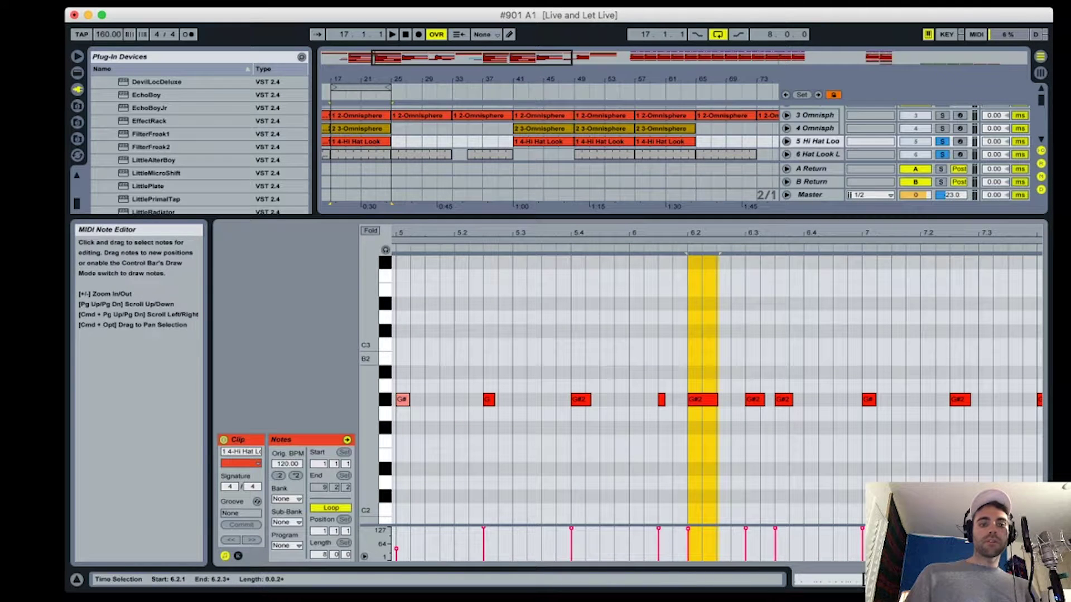
{"action": "left_click_drag", "start_coordinate": [519, 233], "coordinate": [519, 184]}
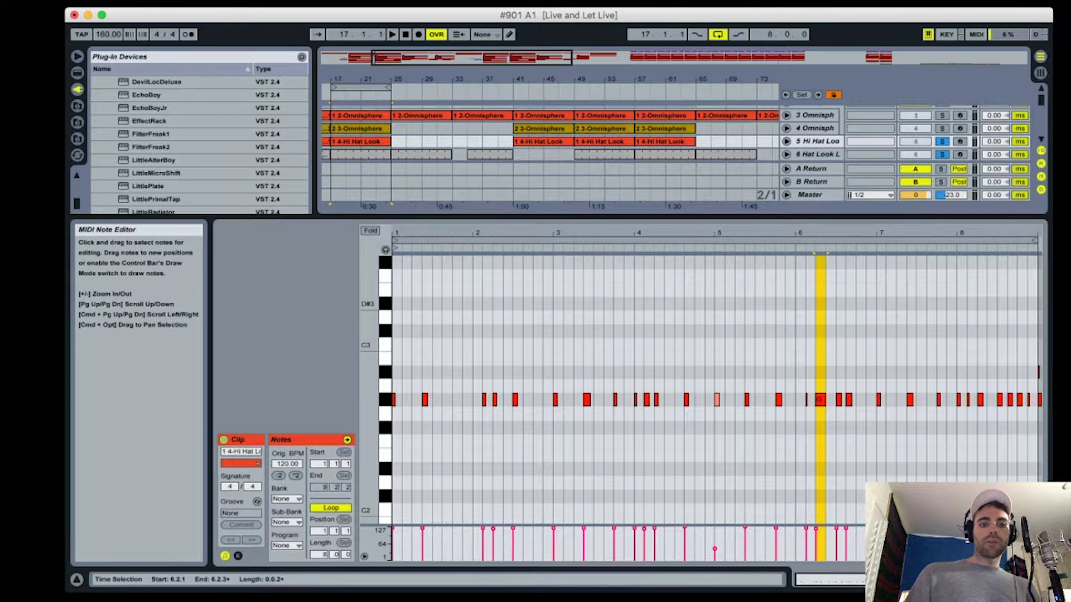
{"action": "scroll", "coordinate": [714, 391], "scroll_direction": "down", "scroll_amount": 1}
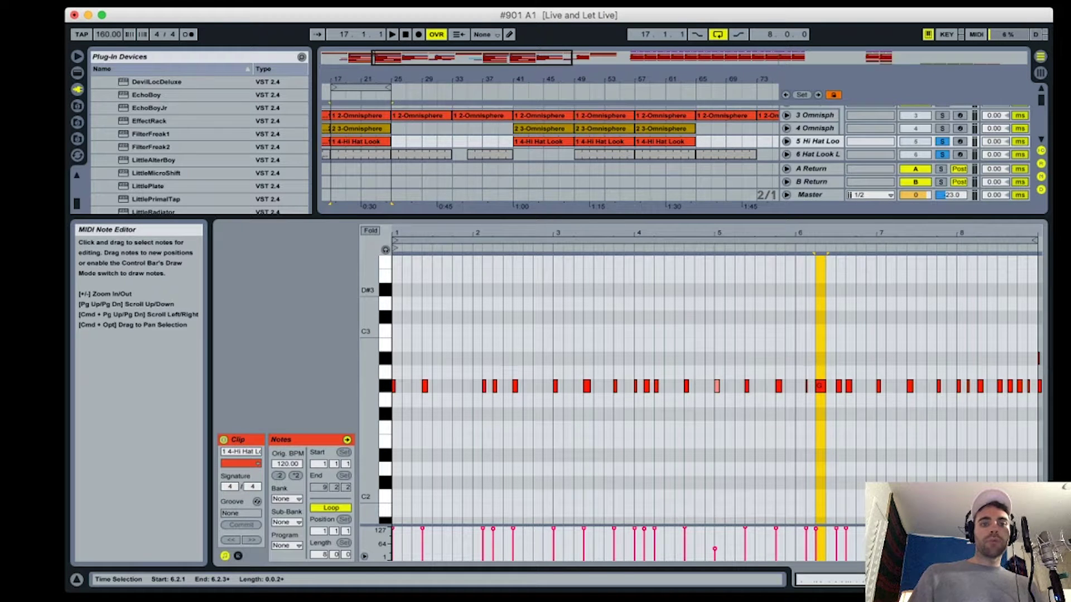
{"action": "key", "text": "space"}
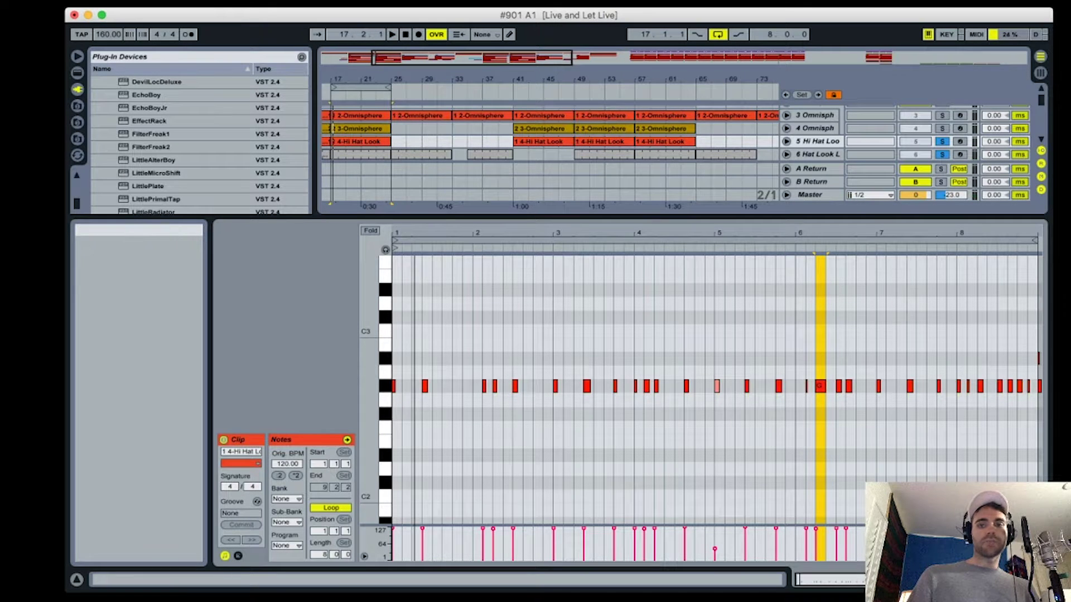
- Enlarge the arrangement area, open the bar 17 Clap clip on track 7 and play it with the hats
{"action": "left_click_drag", "start_coordinate": [446, 217], "coordinate": [447, 304]}
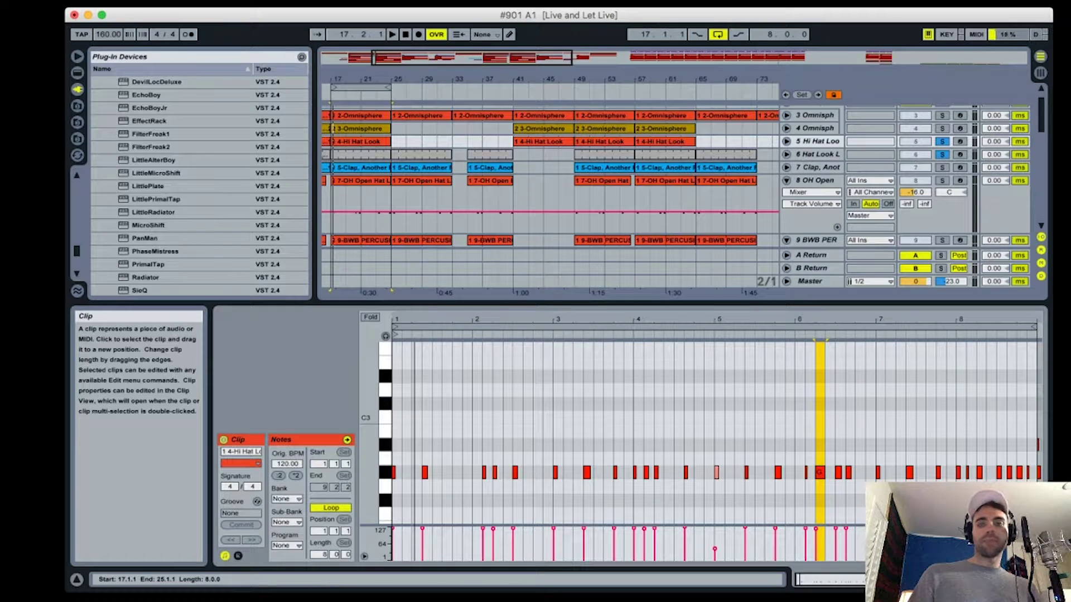
{"action": "double_click", "coordinate": [363, 168]}
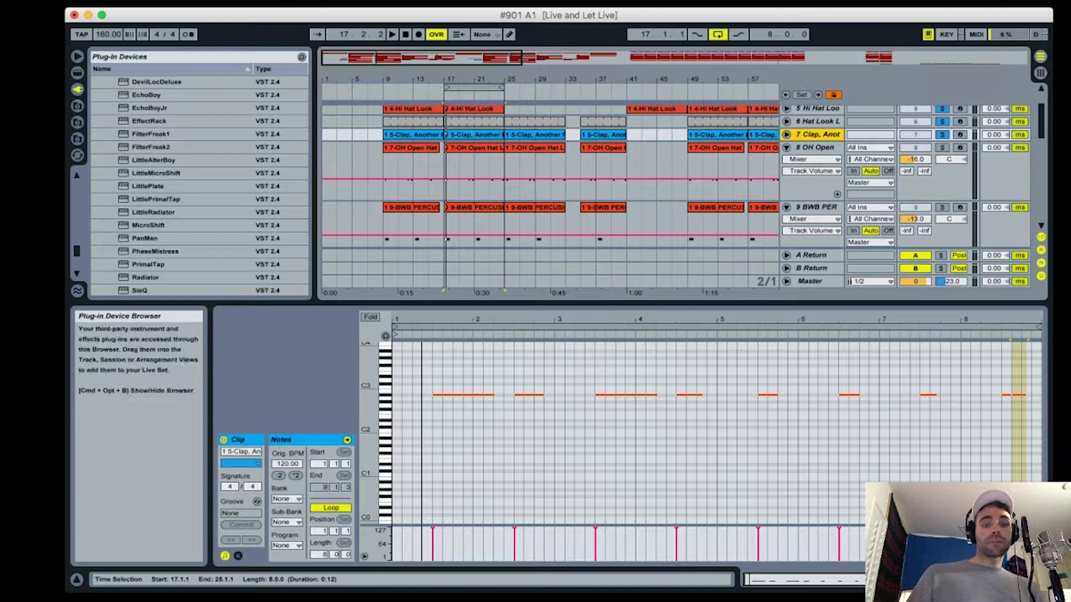
{"action": "left_click_drag", "start_coordinate": [433, 320], "coordinate": [433, 347]}
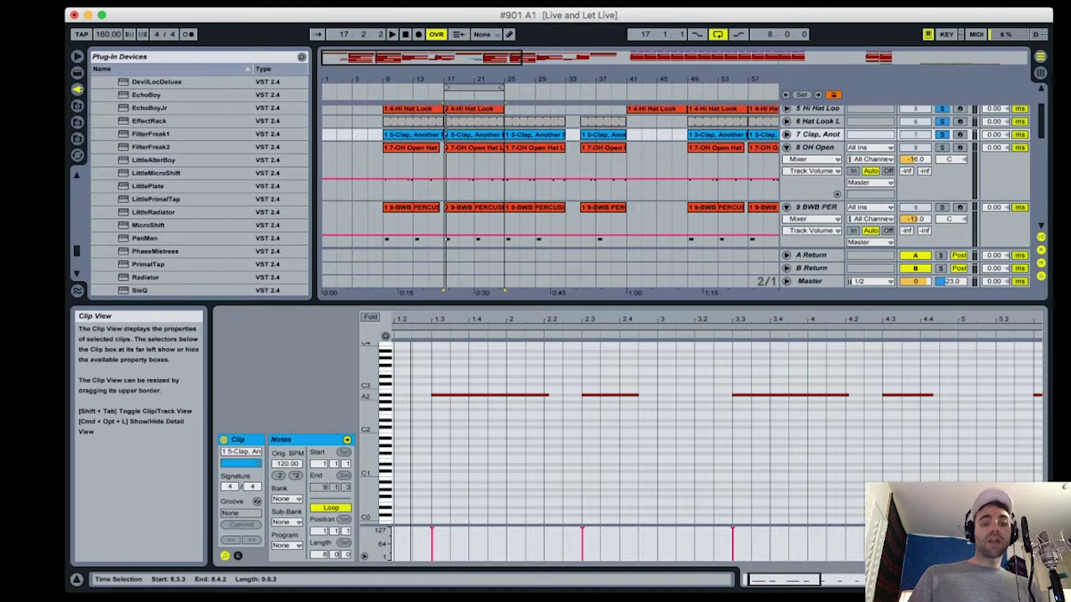
{"action": "scroll", "coordinate": [446, 418], "scroll_direction": "left", "scroll_amount": 2}
{"action": "scroll", "coordinate": [446, 417], "scroll_direction": "up", "scroll_amount": 2}
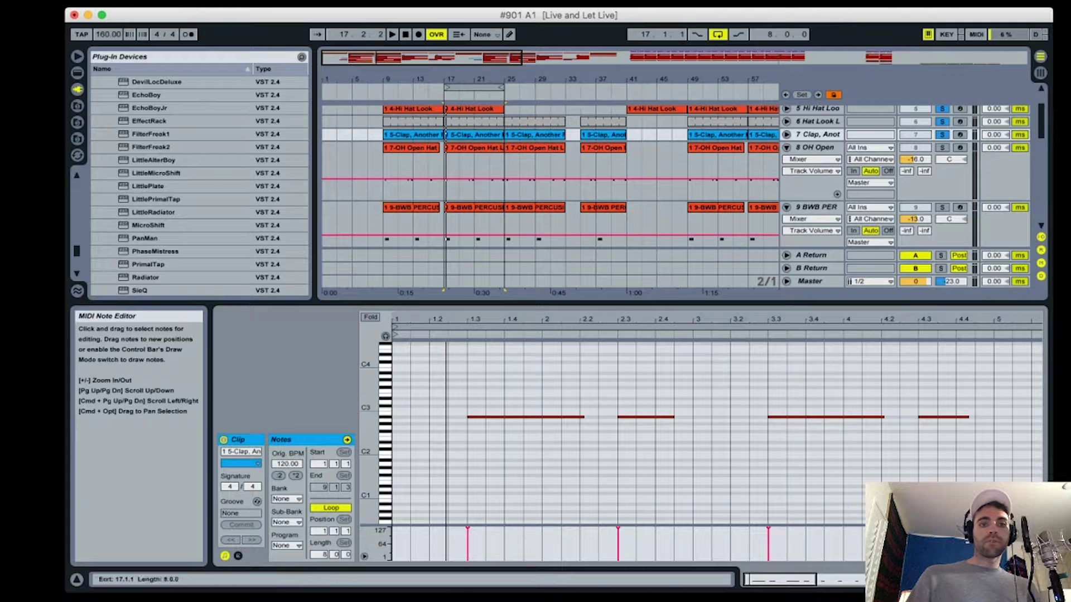
{"action": "key", "text": "space"}
{"action": "key", "text": "minus"}
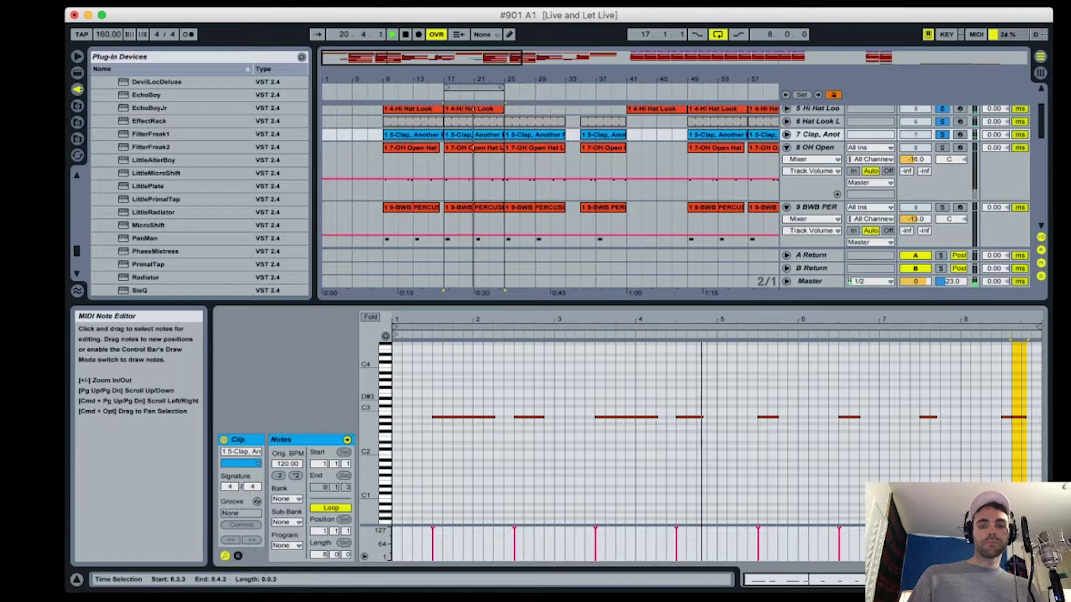
- Examine the later bars of the Clap clip during playback, marking the last note's range from 8.3.3 to 8.4.2
{"action": "left_click_drag", "start_coordinate": [827, 320], "coordinate": [826, 348]}
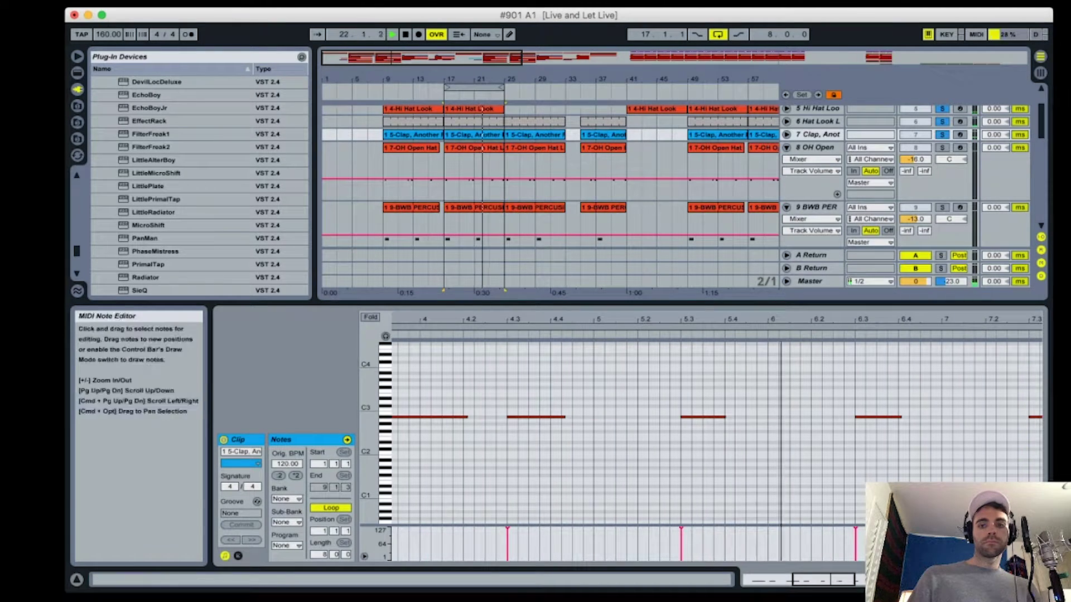
{"action": "scroll", "coordinate": [826, 401], "scroll_direction": "right", "scroll_amount": 5}
{"action": "left_click_drag", "start_coordinate": [977, 391], "coordinate": [1009, 413]}
{"action": "scroll", "coordinate": [999, 413], "scroll_direction": "up", "scroll_amount": 2}
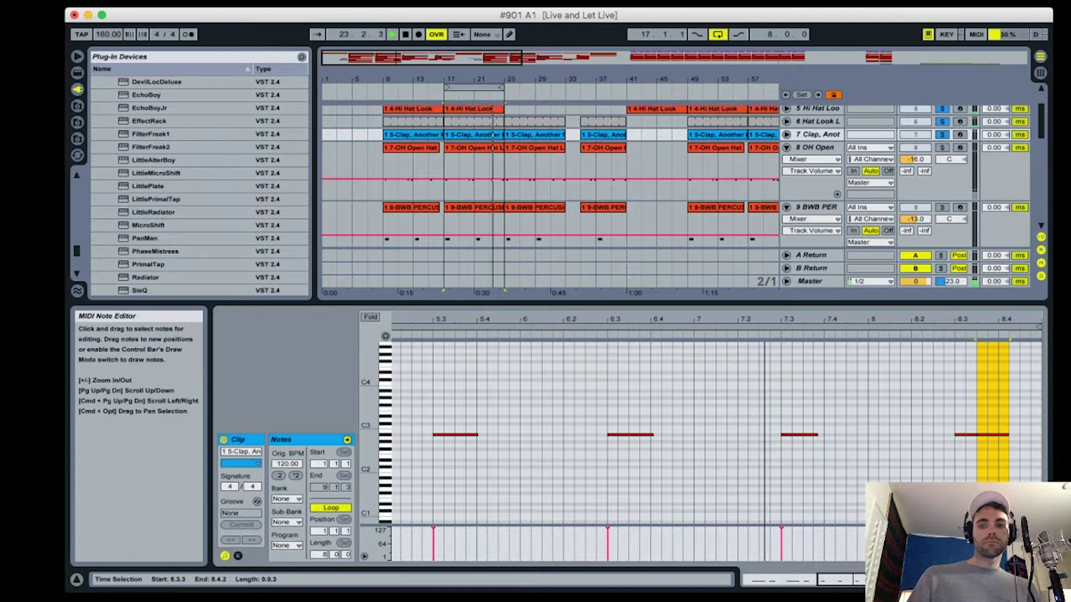
{"action": "key", "text": "space"}
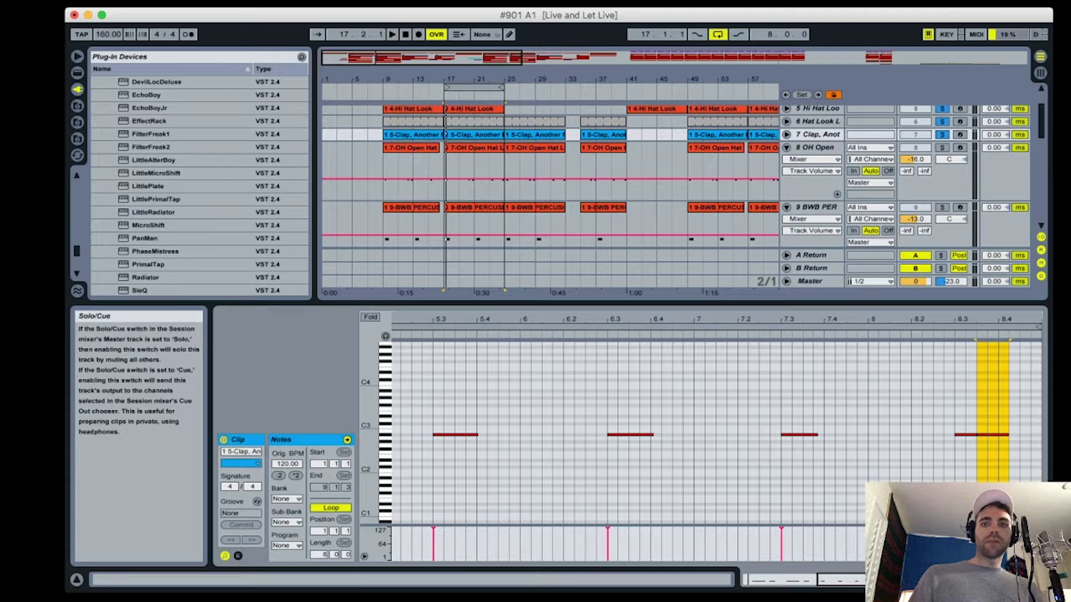
- Open the bar 17 open hat clip on track 8, solo the track and play the loop
{"action": "scroll", "coordinate": [675, 179], "scroll_direction": "down", "scroll_amount": 2}
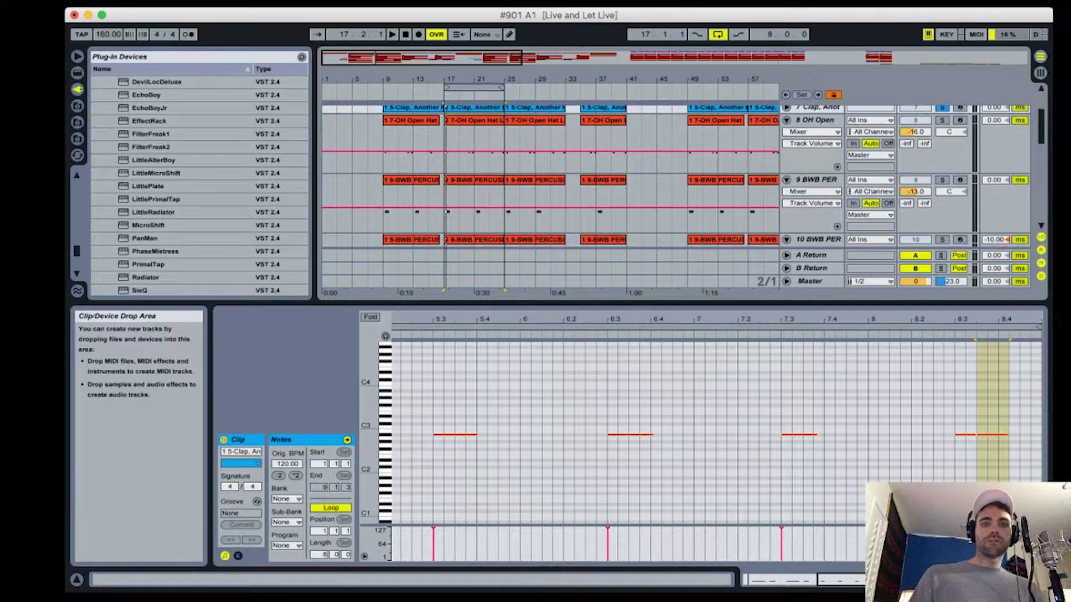
{"action": "double_click", "coordinate": [476, 121]}
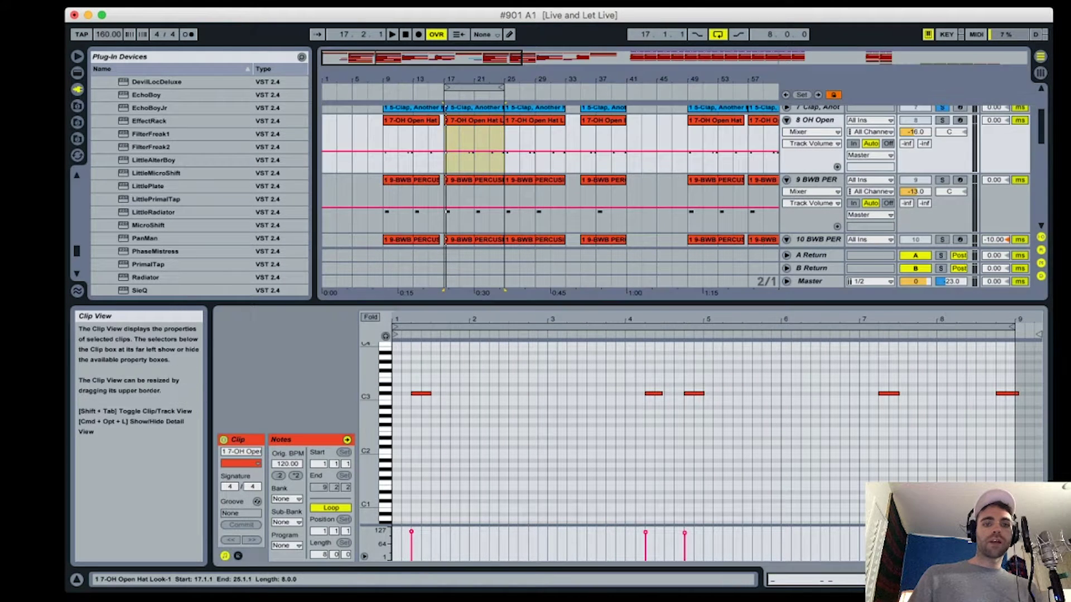
{"action": "left_click", "coordinate": [943, 120]}
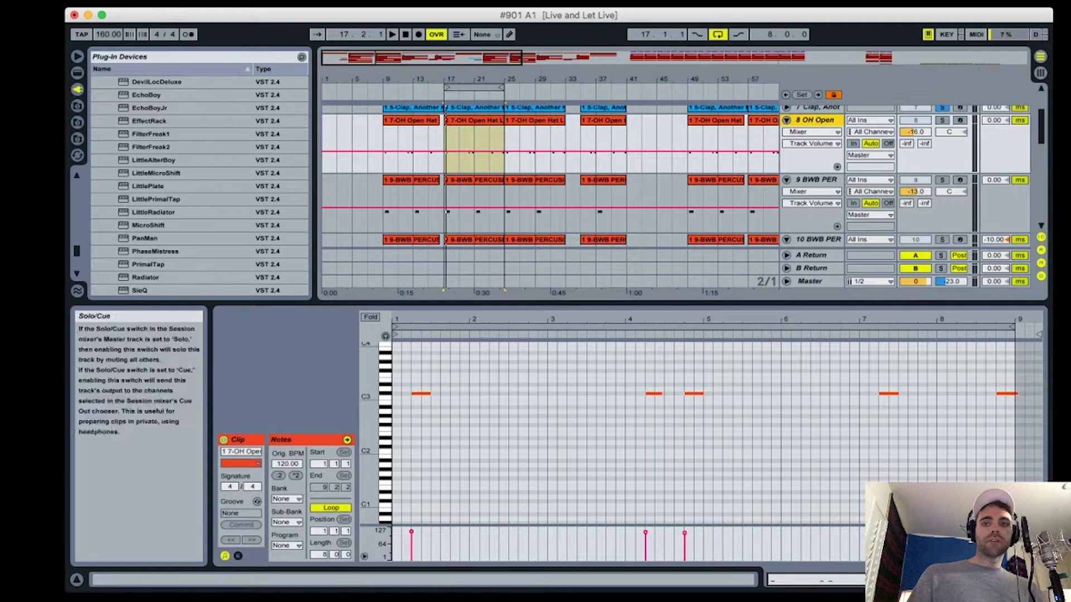
{"action": "key", "text": "space"}
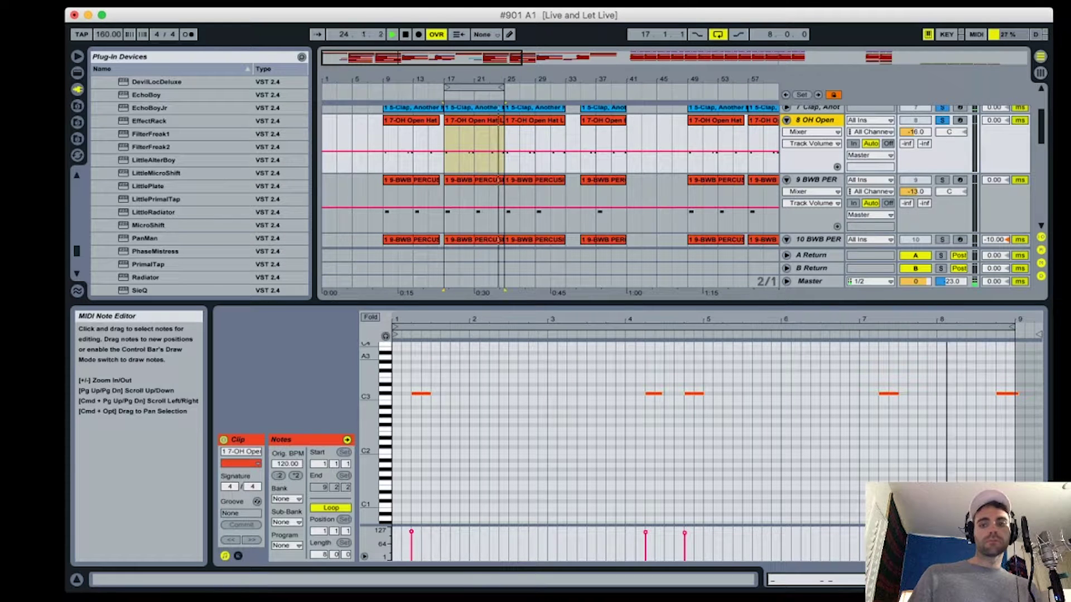
{"action": "key", "text": "space"}
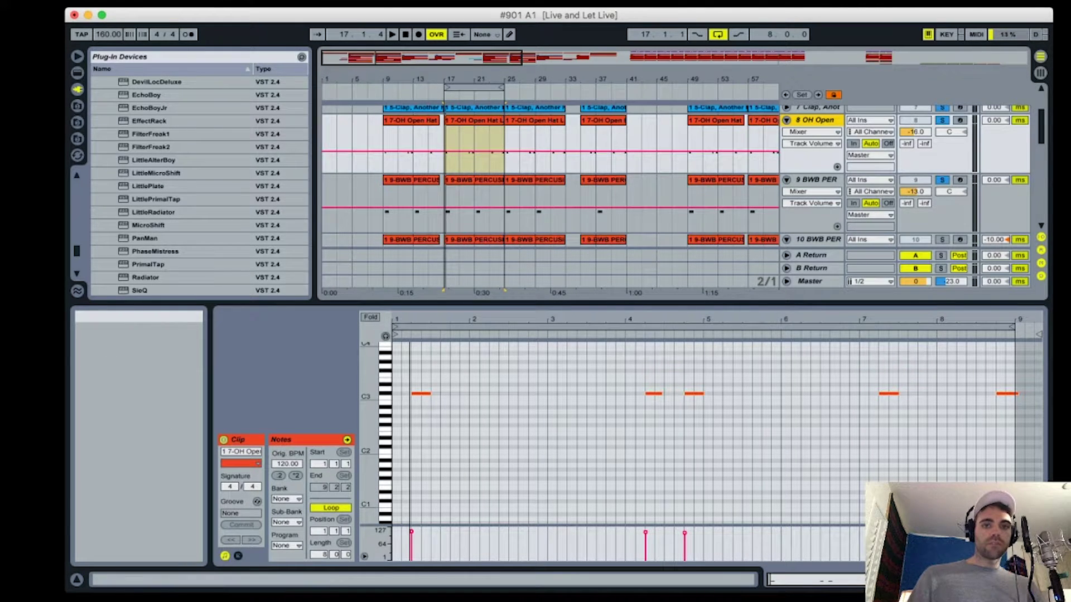
- Open the bar 17 BWB PERCUSSION (12) clip on track 9 and play it with the other soloed drums
{"action": "left_click_drag", "start_coordinate": [487, 79], "coordinate": [487, 117]}
{"action": "left_click_drag", "start_coordinate": [474, 257], "coordinate": [515, 242]}
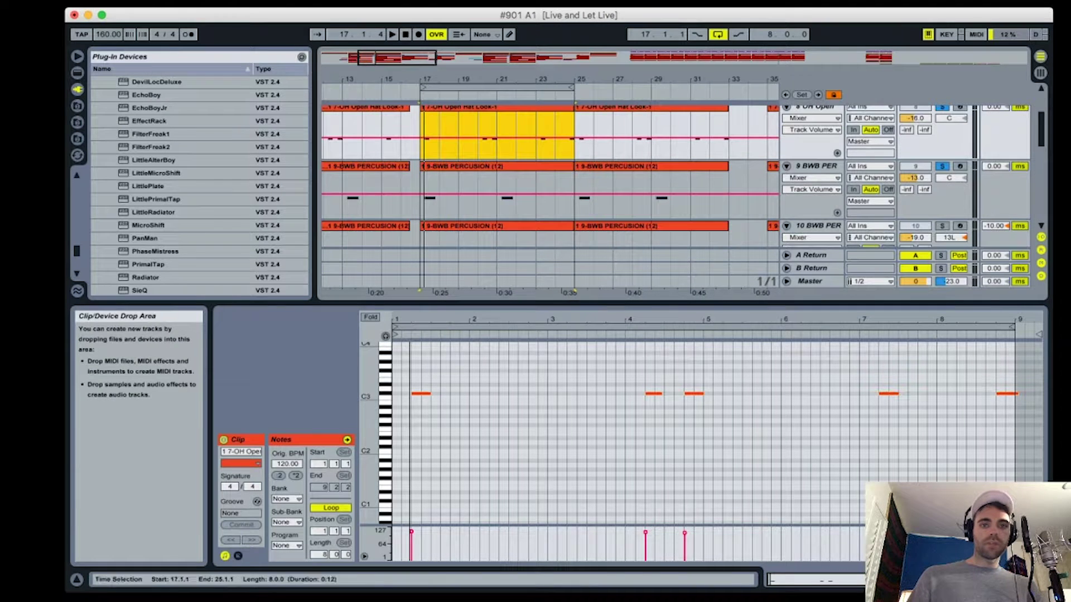
{"action": "left_click", "coordinate": [496, 166]}
{"action": "double_click", "coordinate": [496, 166]}
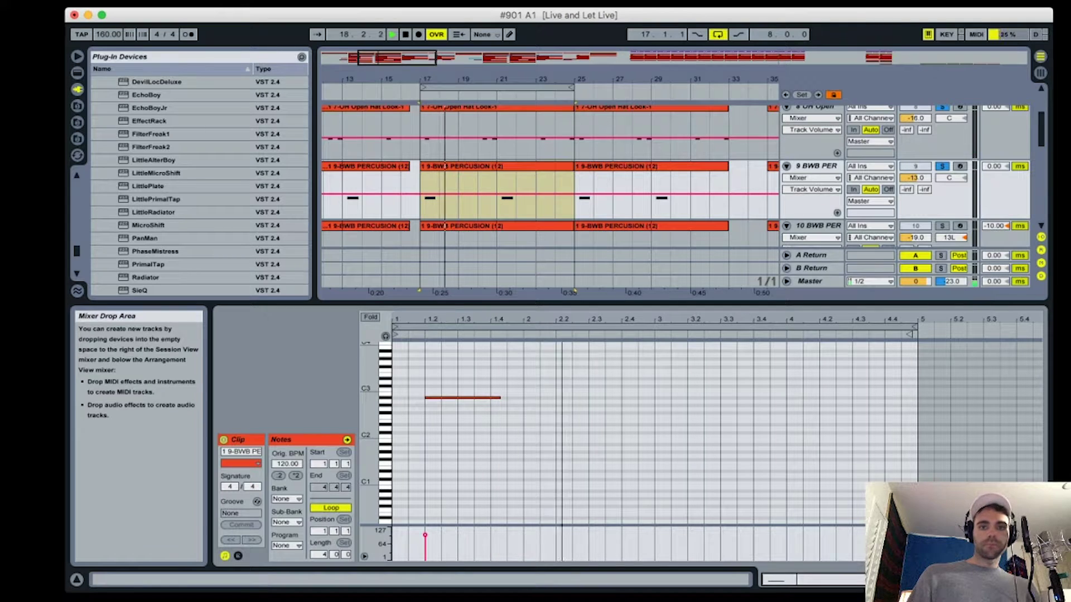
{"action": "key", "text": "space"}
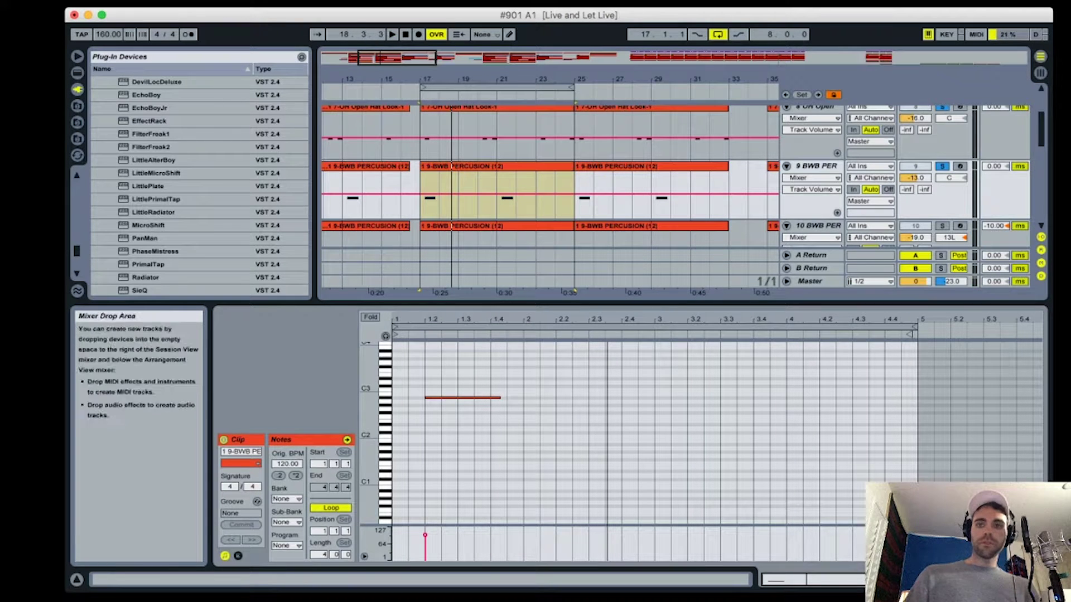
- Arm percussion track 9, turn on the MIDI editor's note preview and audition the A2 key
{"action": "left_click", "coordinate": [960, 166]}
{"action": "key", "text": "z"}
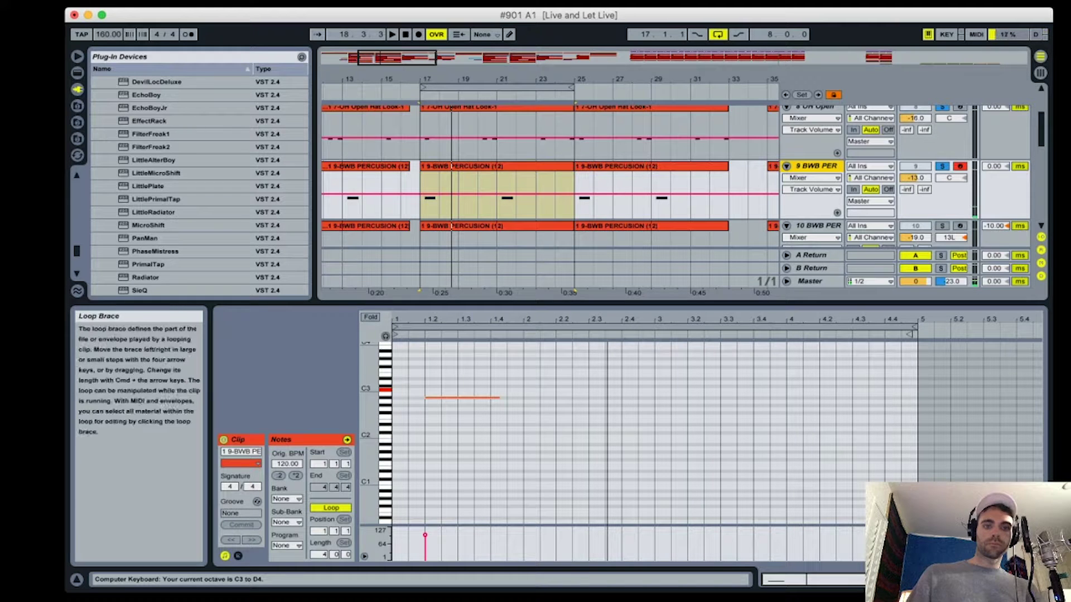
{"action": "left_click", "coordinate": [385, 337]}
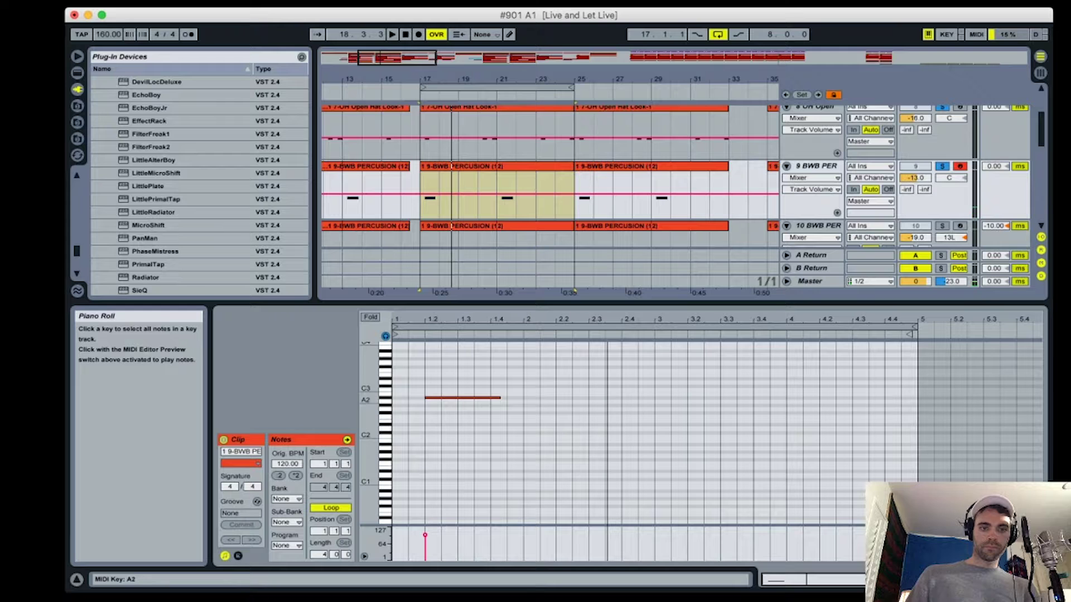
{"action": "left_click", "coordinate": [385, 398]}
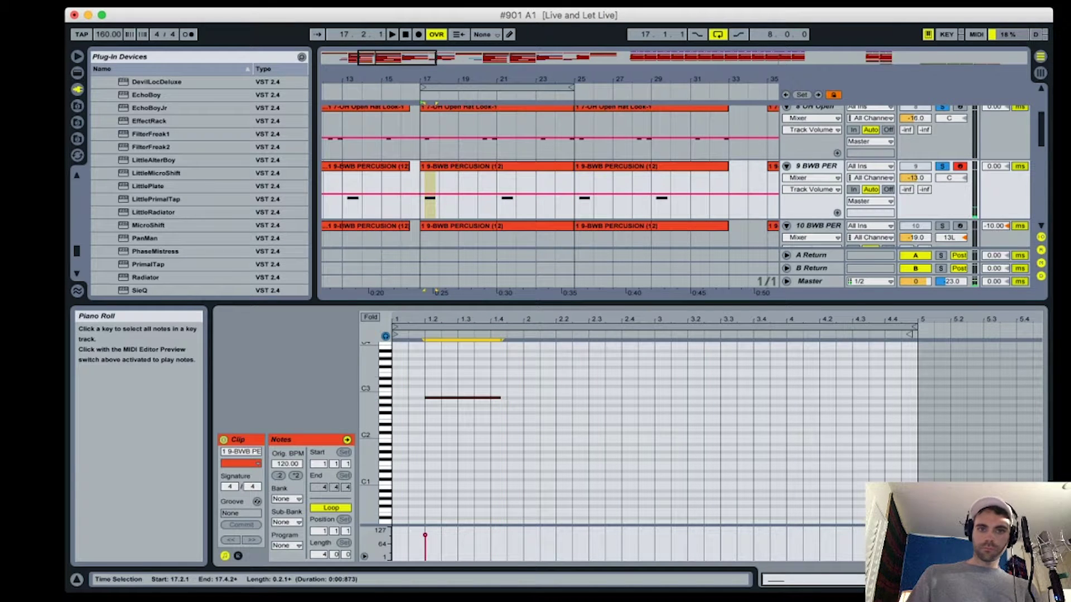
- Solo percussion track 10, open its bar 17 BWB PERCUSSION (12) clip and audition the note's key with preview on
{"action": "scroll", "coordinate": [549, 179], "scroll_direction": "down", "scroll_amount": 3}
{"action": "scroll", "coordinate": [676, 176], "scroll_direction": "down", "scroll_amount": 1}
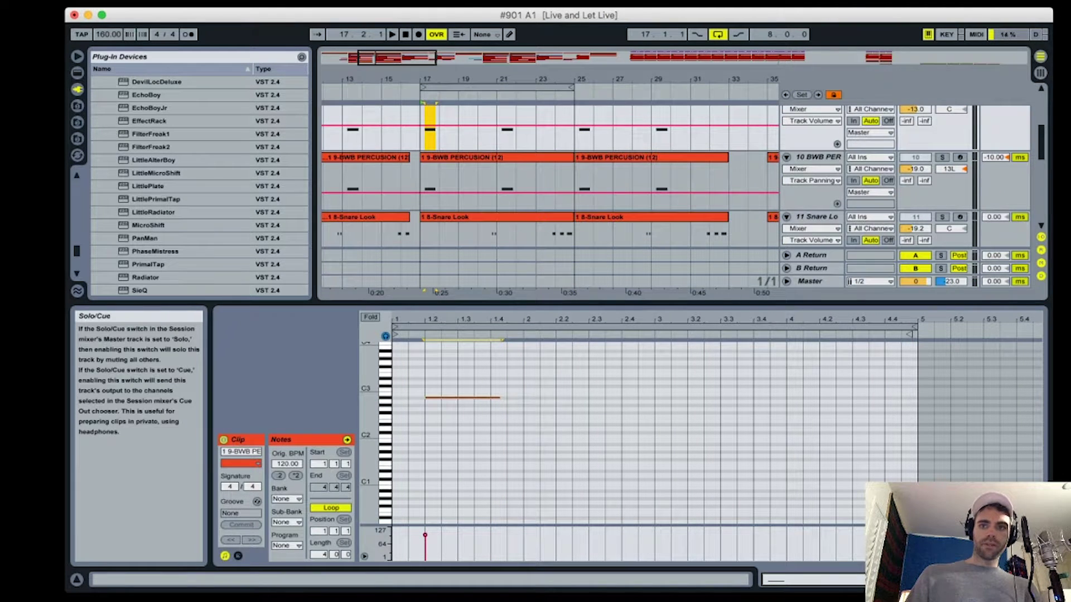
{"action": "left_click", "coordinate": [942, 157]}
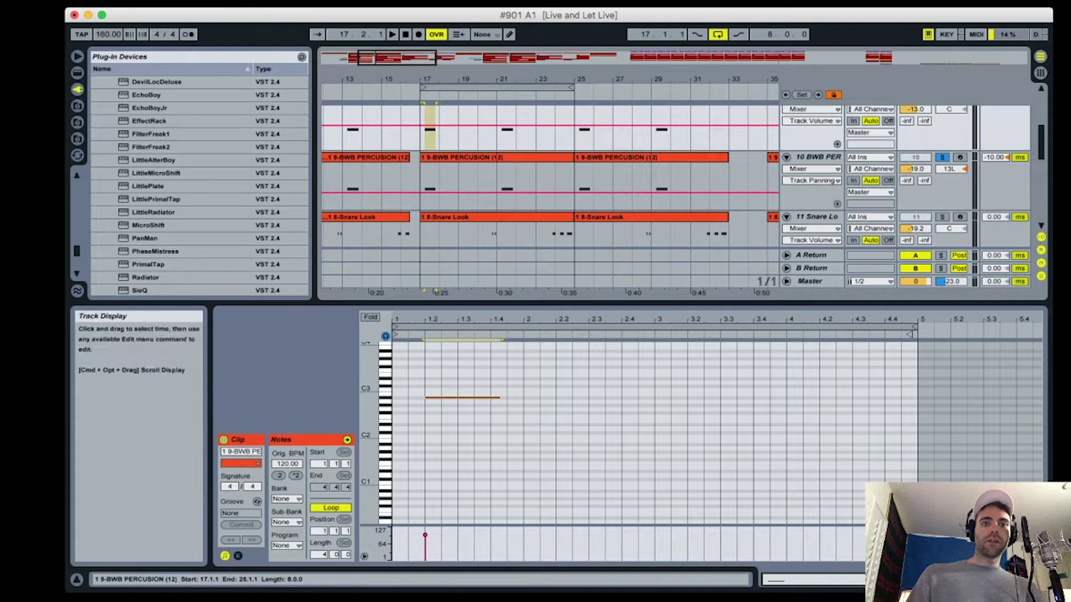
{"action": "left_click", "coordinate": [497, 158]}
{"action": "double_click", "coordinate": [497, 157]}
{"action": "left_click", "coordinate": [385, 337]}
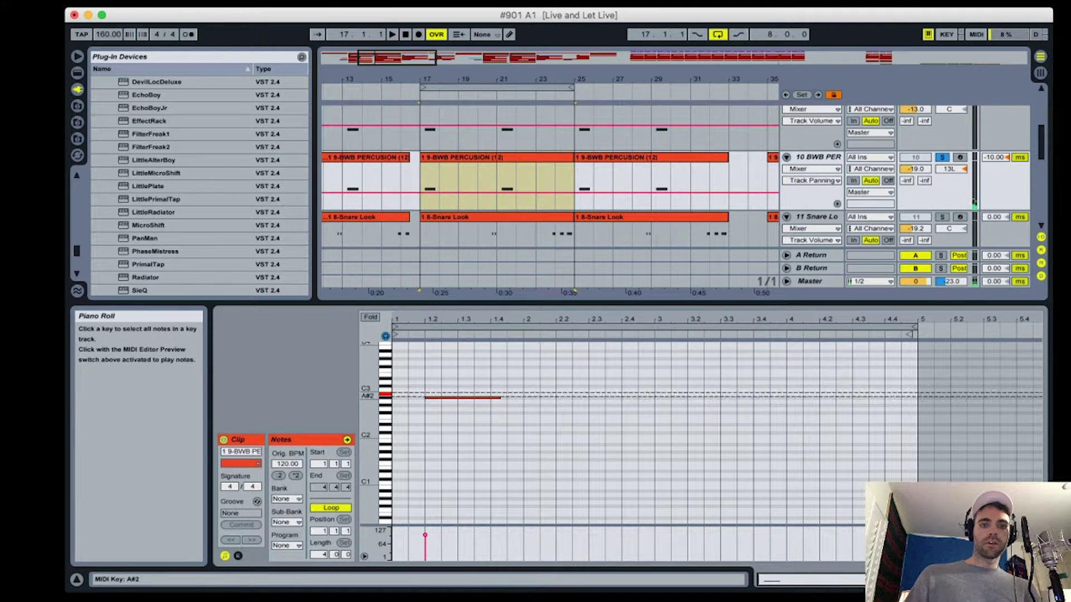
{"action": "left_click", "coordinate": [385, 397]}
- Play the arrangement from bar 17 to hear percussion track 10 with the other soloed drums, and stop it after a few bars
{"action": "key", "text": "space"}
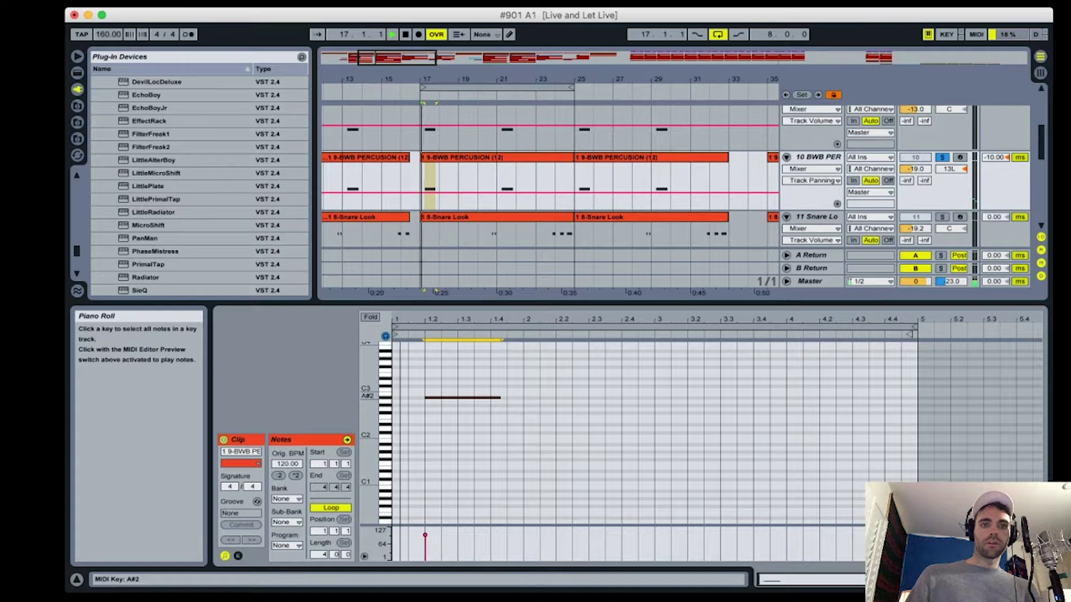
{"action": "left_click", "coordinate": [480, 192]}
{"action": "scroll", "coordinate": [479, 193], "scroll_direction": "down", "scroll_amount": 3}
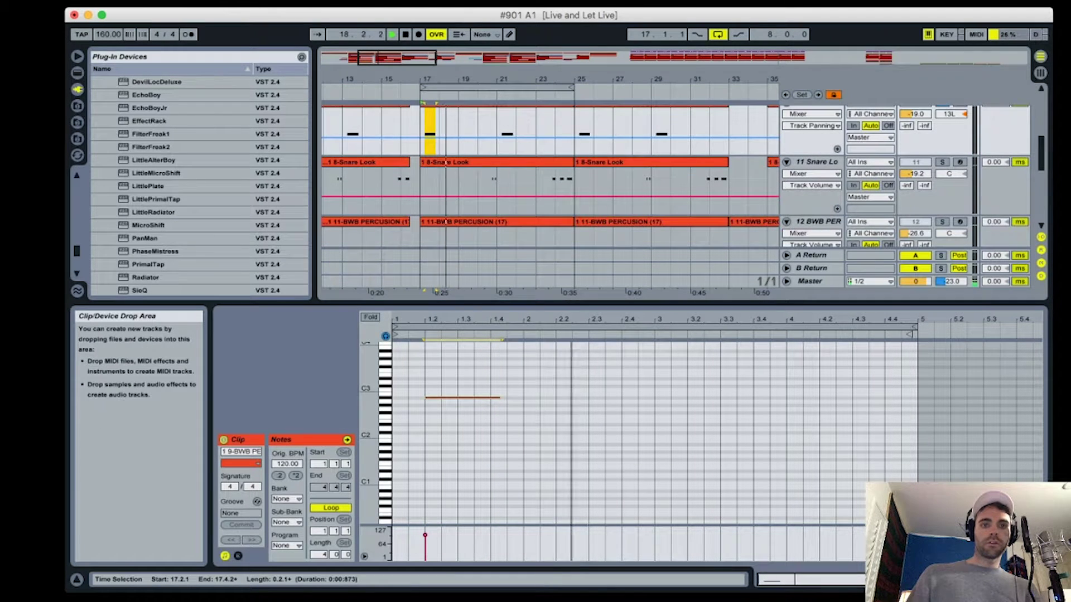
{"action": "key", "text": "space"}
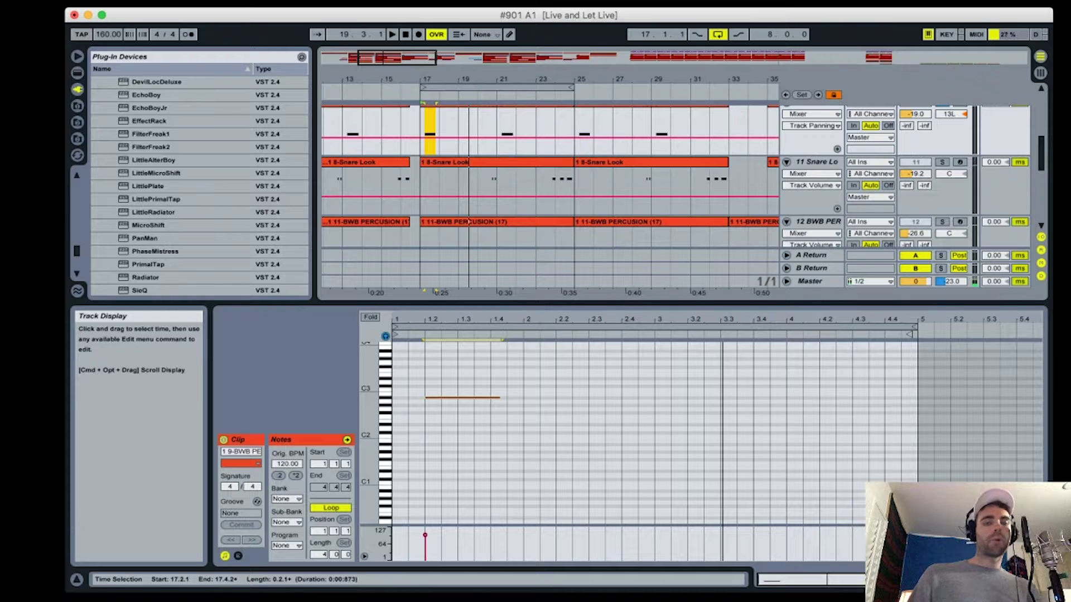
- Open the bar 17 Snare Look clip on track 11 and audition the key its notes use
{"action": "double_click", "coordinate": [480, 163]}
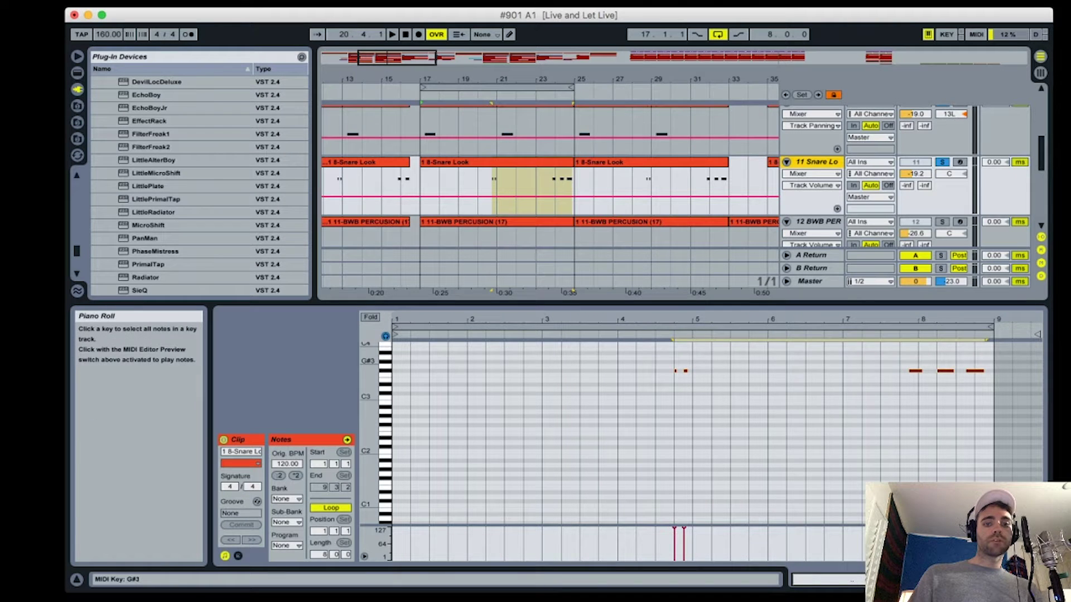
{"action": "left_click", "coordinate": [385, 361]}
{"action": "left_click", "coordinate": [385, 371]}
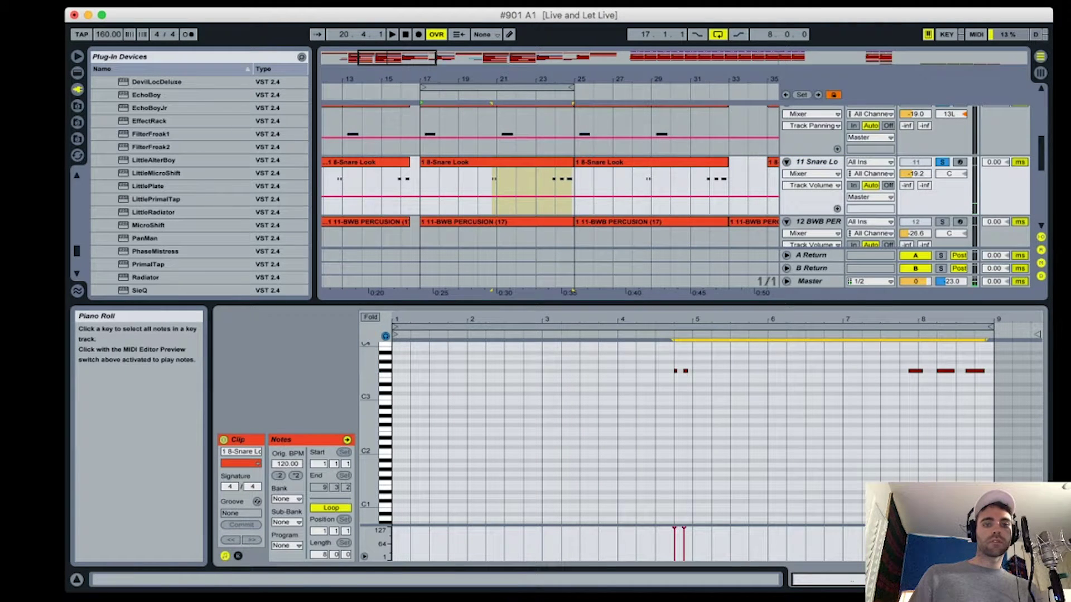
- Play the snare pattern from 20.4.1 through the end of the loop with the other soloed drums
{"action": "scroll", "coordinate": [424, 246], "scroll_direction": "down", "scroll_amount": 3}
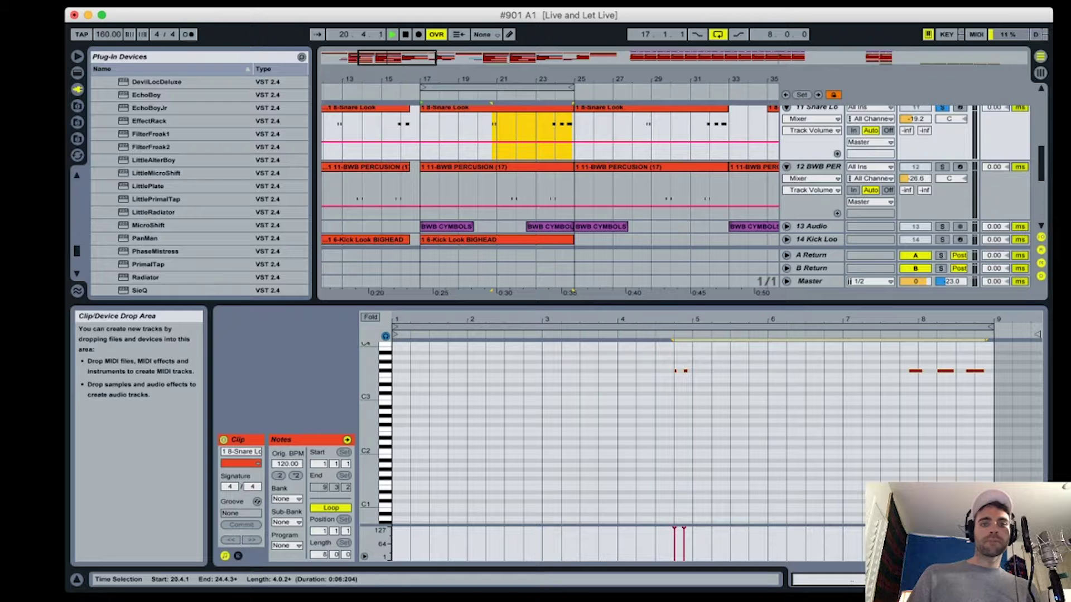
{"action": "key", "text": "space"}
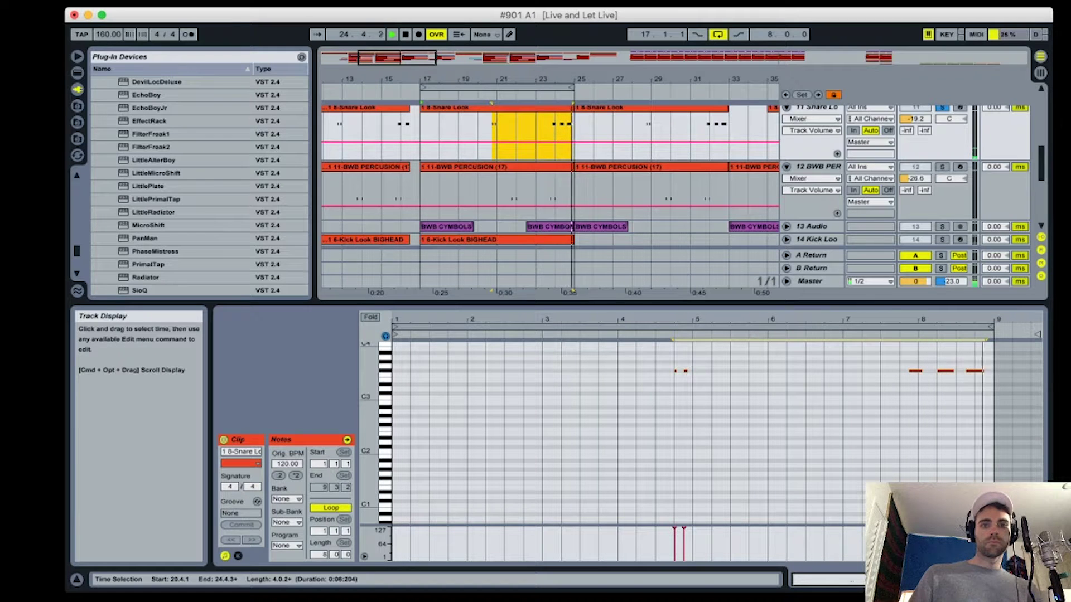
{"action": "key", "text": "space"}
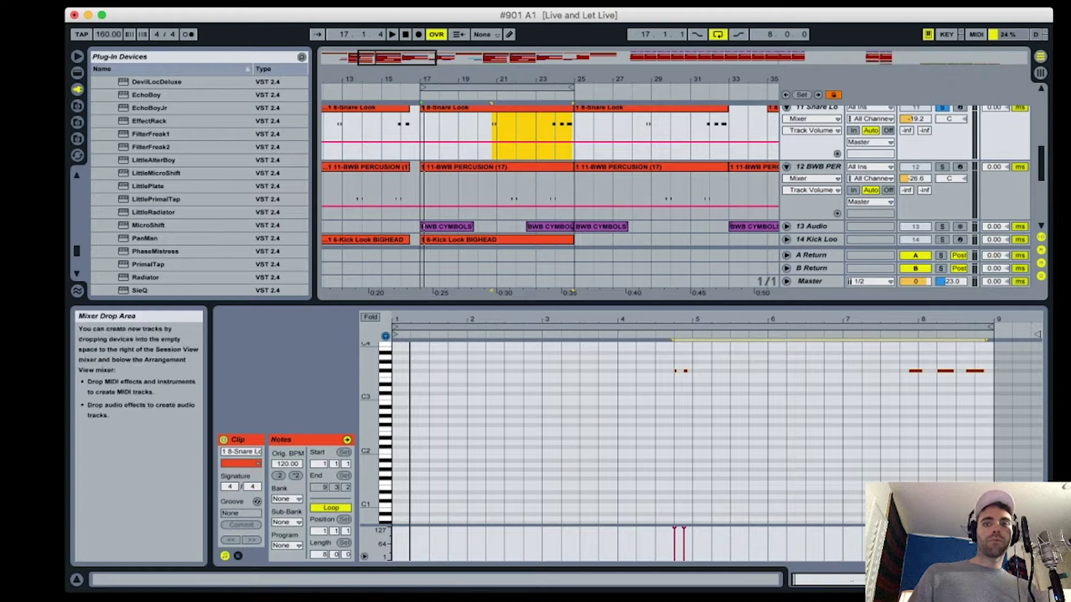
- Solo percussion track 12, open its bar 17 BWB PERCUSSION (17) clip and audition the C3 key with preview on
{"action": "left_click", "coordinate": [942, 167], "text": "super"}
{"action": "left_click", "coordinate": [502, 167]}
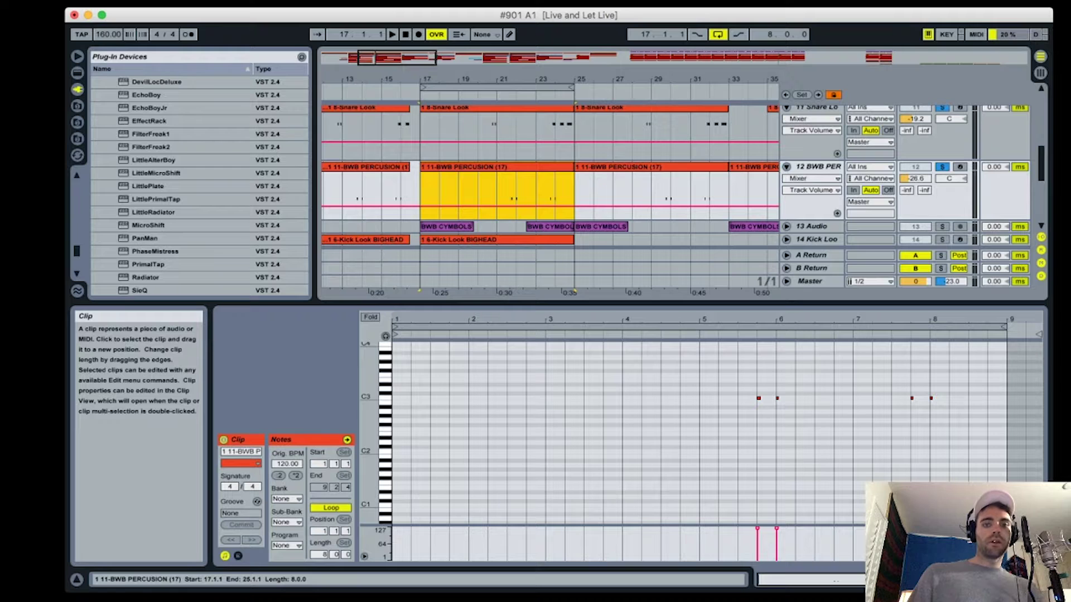
{"action": "left_click", "coordinate": [386, 336]}
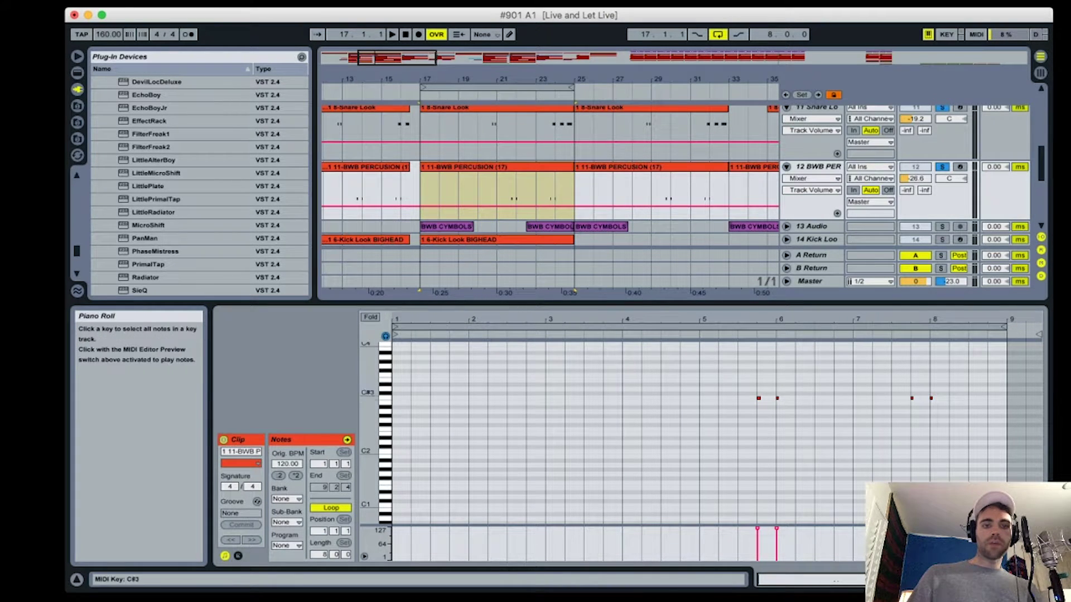
{"action": "left_click", "coordinate": [385, 399]}
{"action": "left_click", "coordinate": [385, 398]}
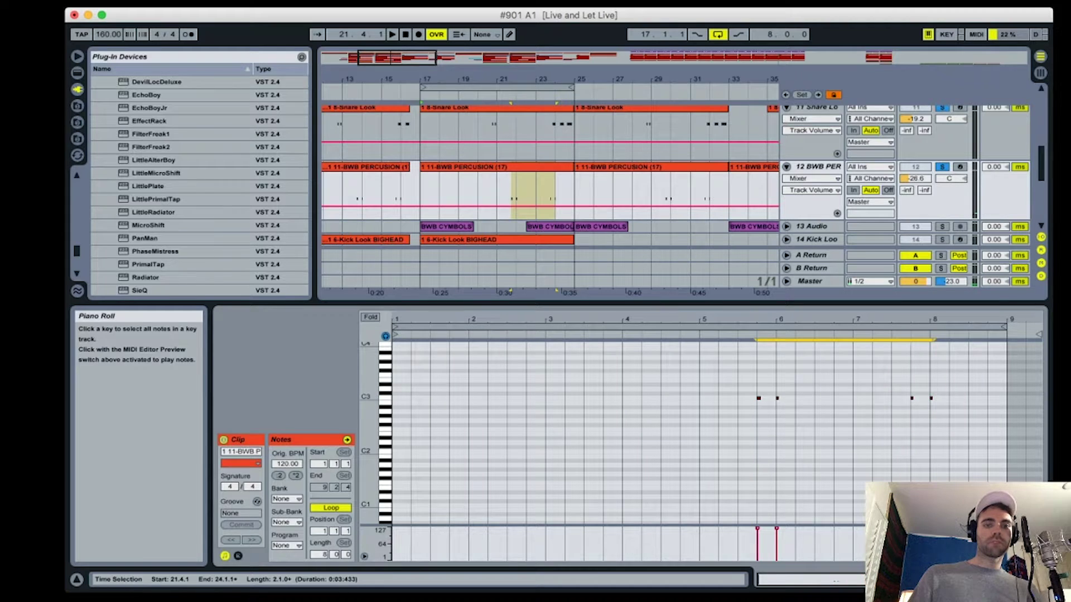
- Set the insert marker to 17.1.1 and play the eight-bar loop to hear track 12's percussion
{"action": "left_click", "coordinate": [422, 195]}
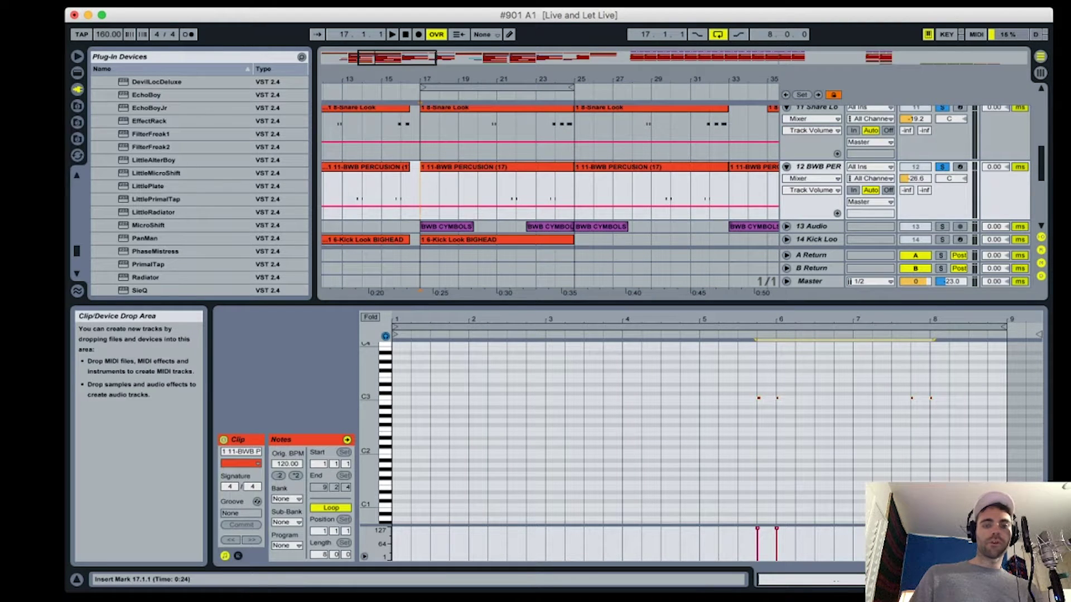
{"action": "key", "text": "space"}
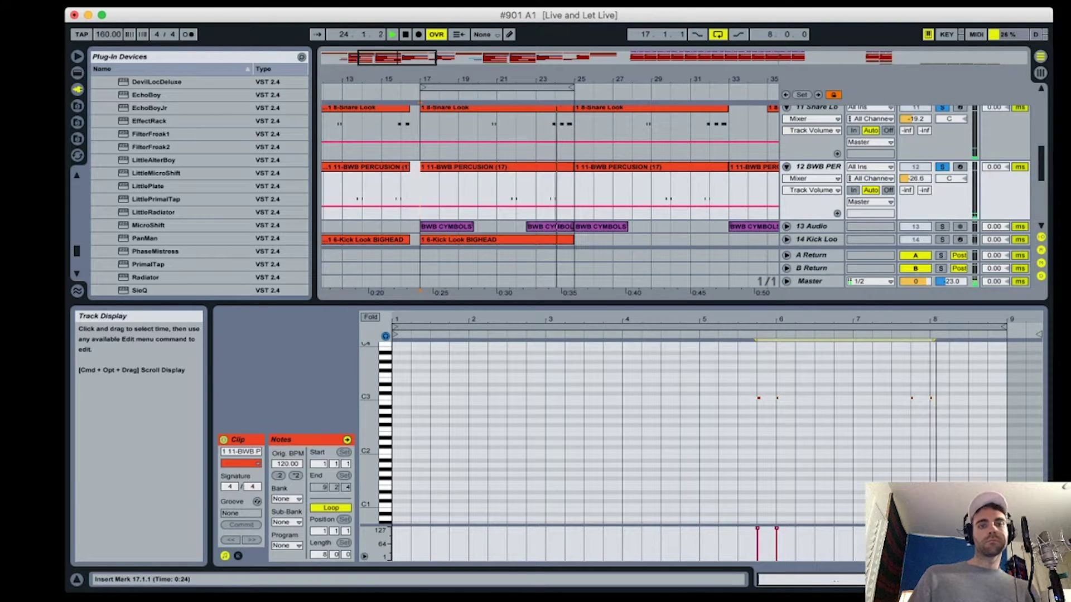
{"action": "key", "text": "space"}
- Unfold kick track 14 and open its bar 17 clip, solo the track 13 cymbals and return the start point to bar 17
{"action": "scroll", "coordinate": [552, 192], "scroll_direction": "down", "scroll_amount": 1}
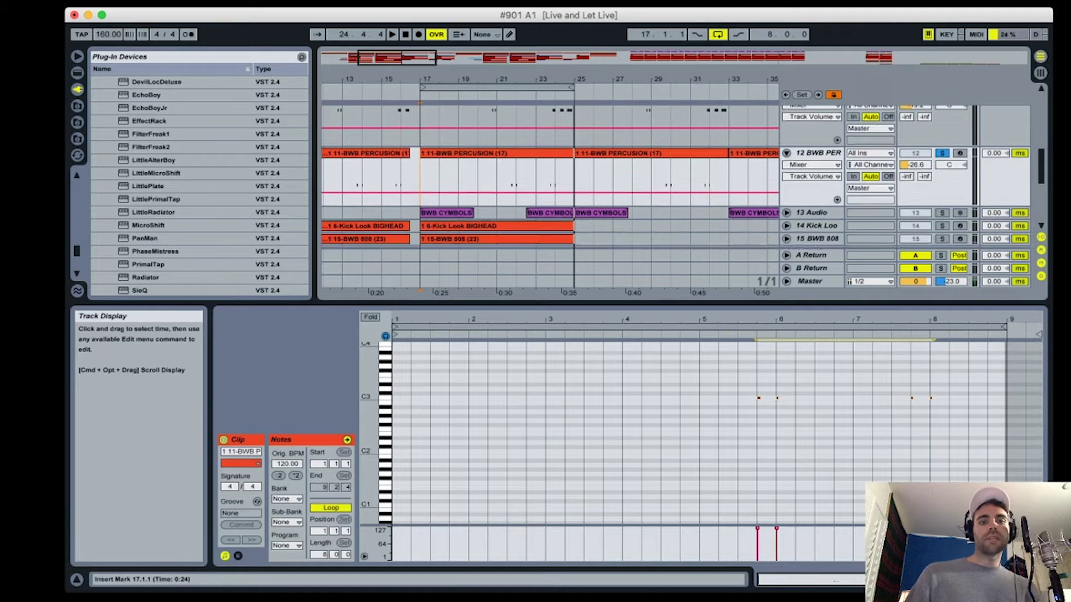
{"action": "scroll", "coordinate": [552, 192], "scroll_direction": "down", "scroll_amount": 2}
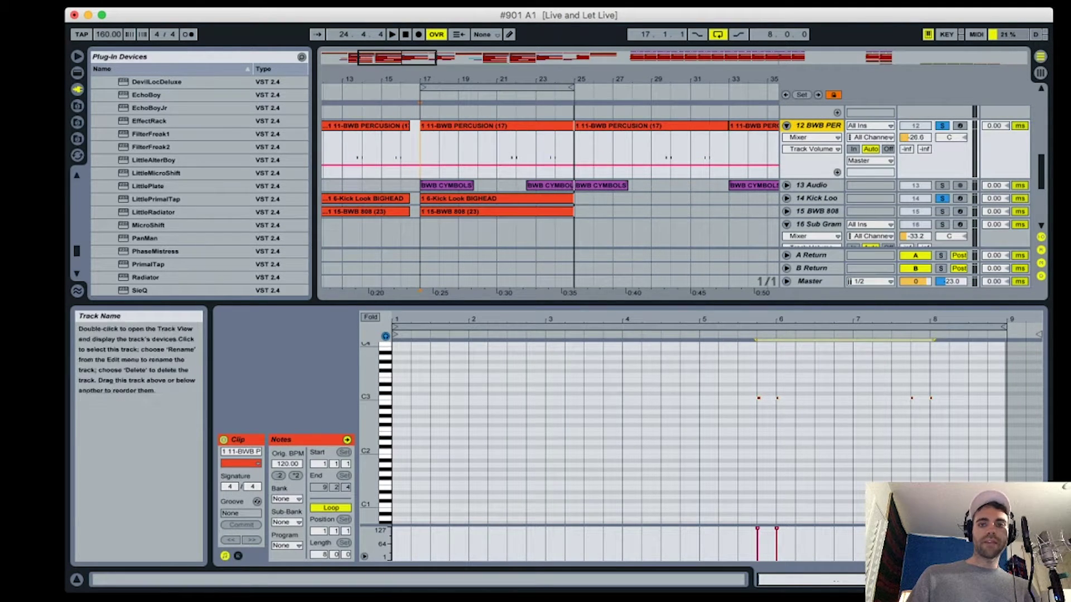
{"action": "left_click", "coordinate": [786, 198]}
{"action": "left_click", "coordinate": [512, 195]}
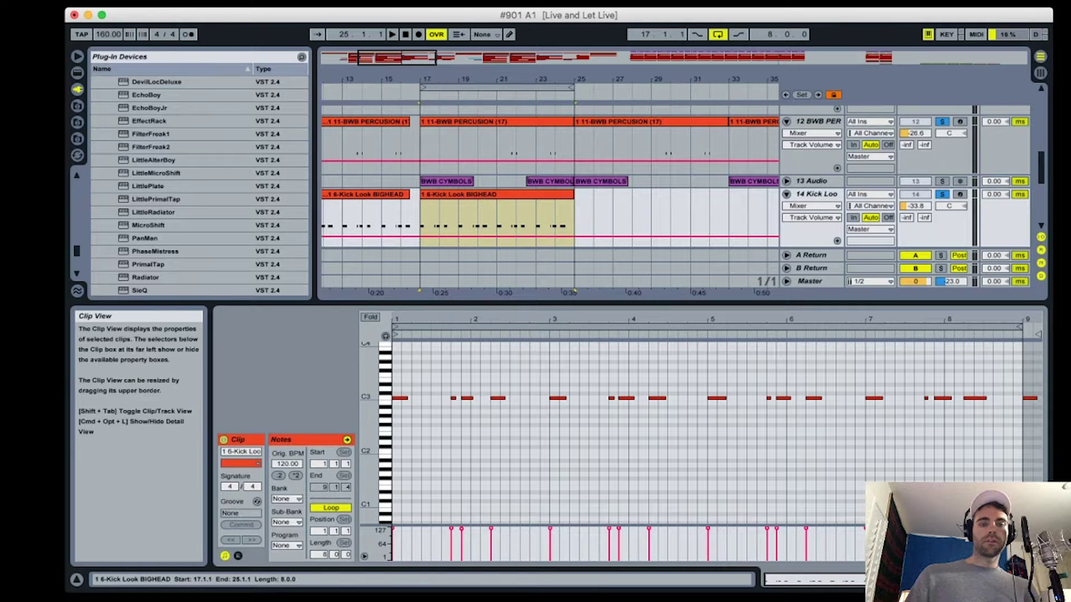
{"action": "left_click", "coordinate": [942, 181], "text": "super"}
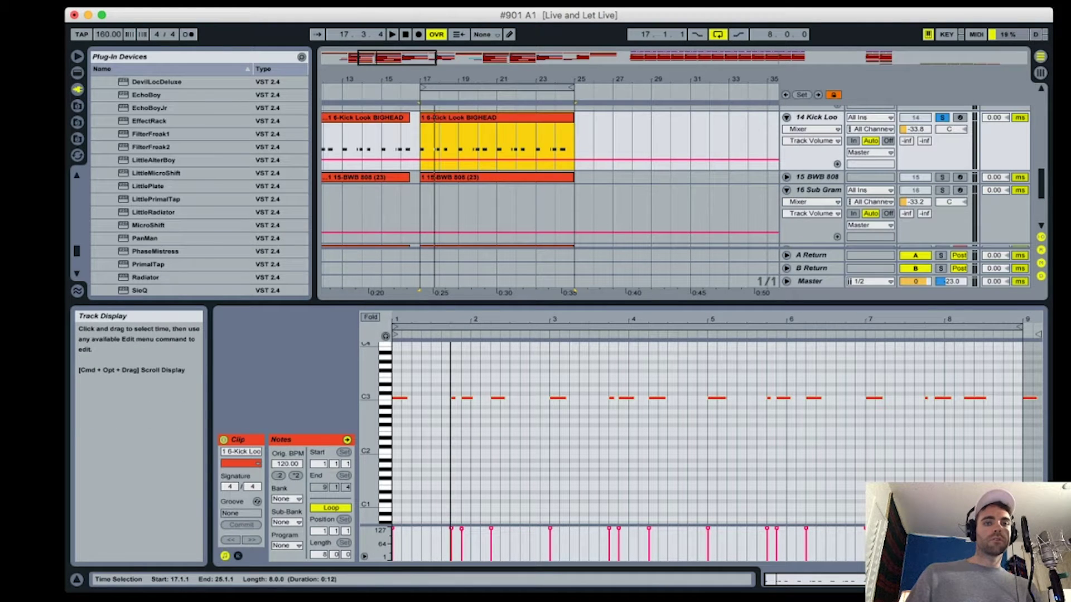
{"action": "left_click", "coordinate": [421, 140]}
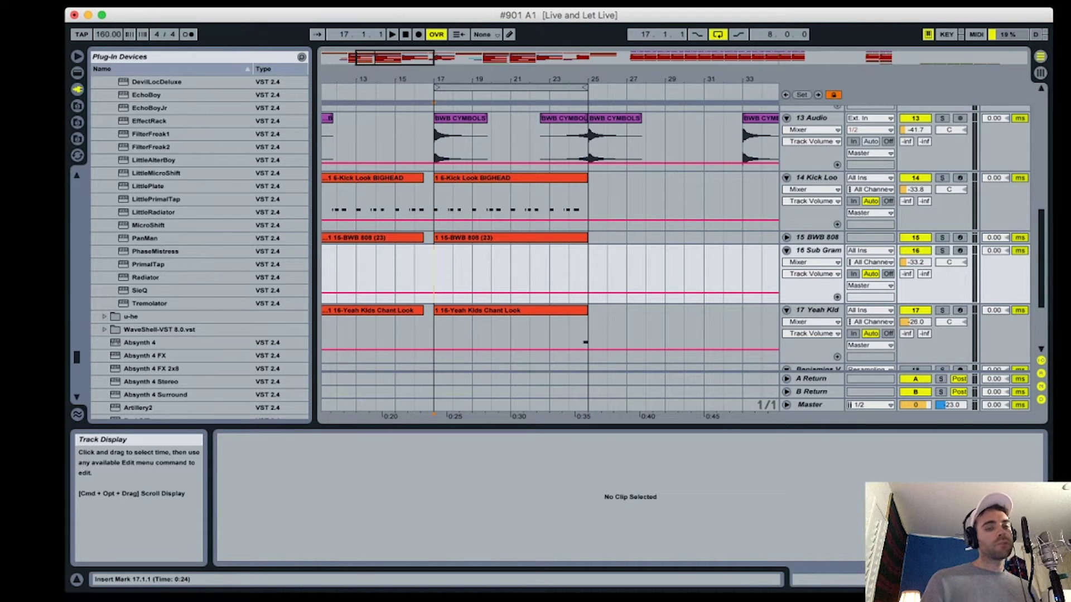
- Unfold the BWB 808 track 15 and open its bar 17 clip, BWB 808 (23)
{"action": "left_click", "coordinate": [817, 250]}
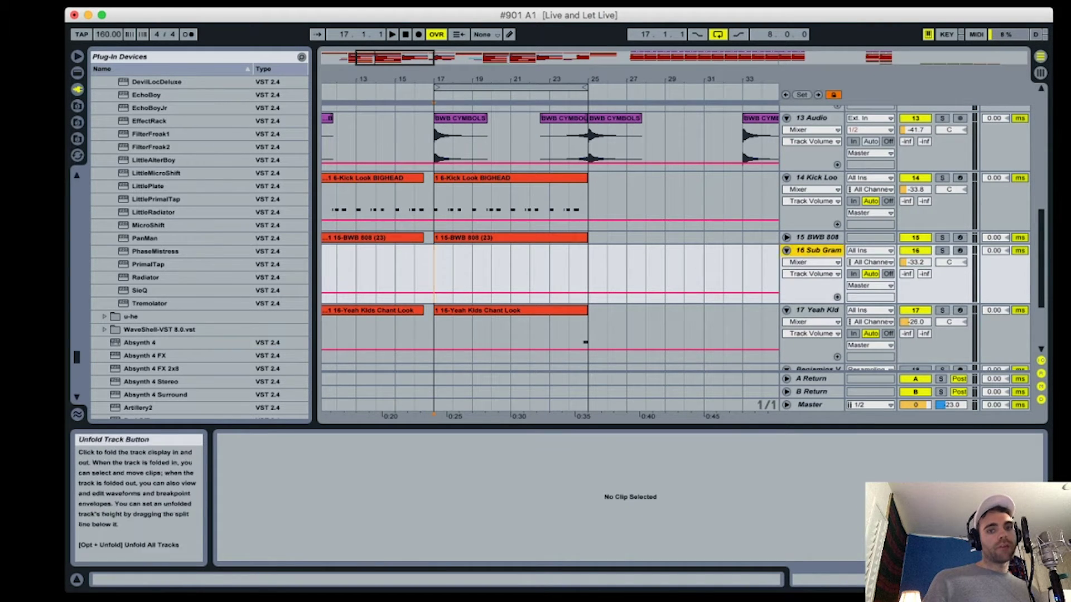
{"action": "left_click", "coordinate": [786, 238]}
{"action": "double_click", "coordinate": [510, 238]}
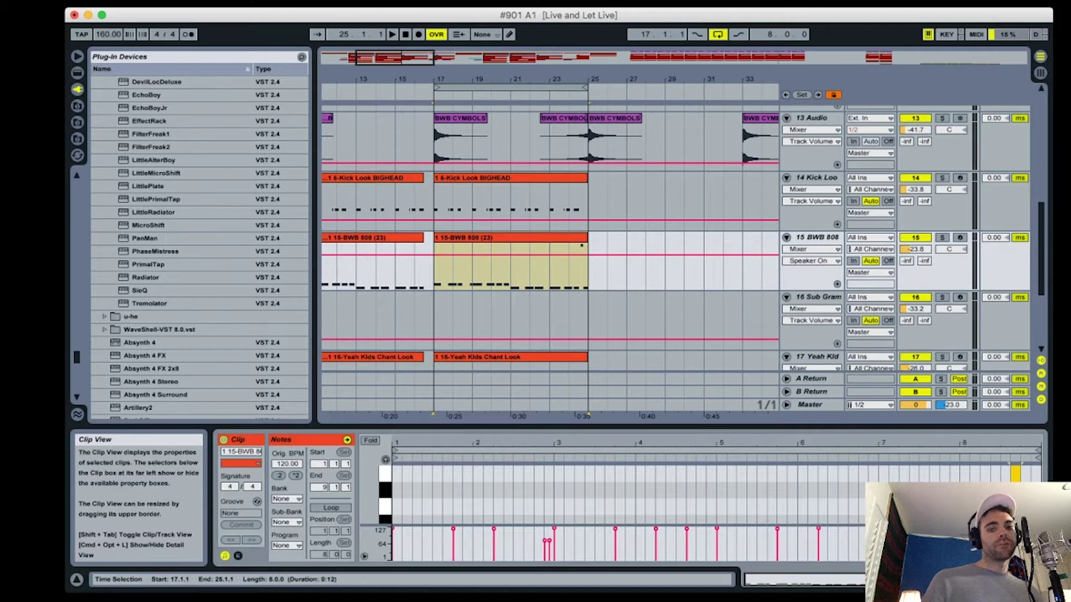
- Enlarge the MIDI editor and examine the low and high notes of the 808 clip while the loop plays
{"action": "left_click_drag", "start_coordinate": [518, 426], "coordinate": [519, 242]}
{"action": "key", "text": "space"}
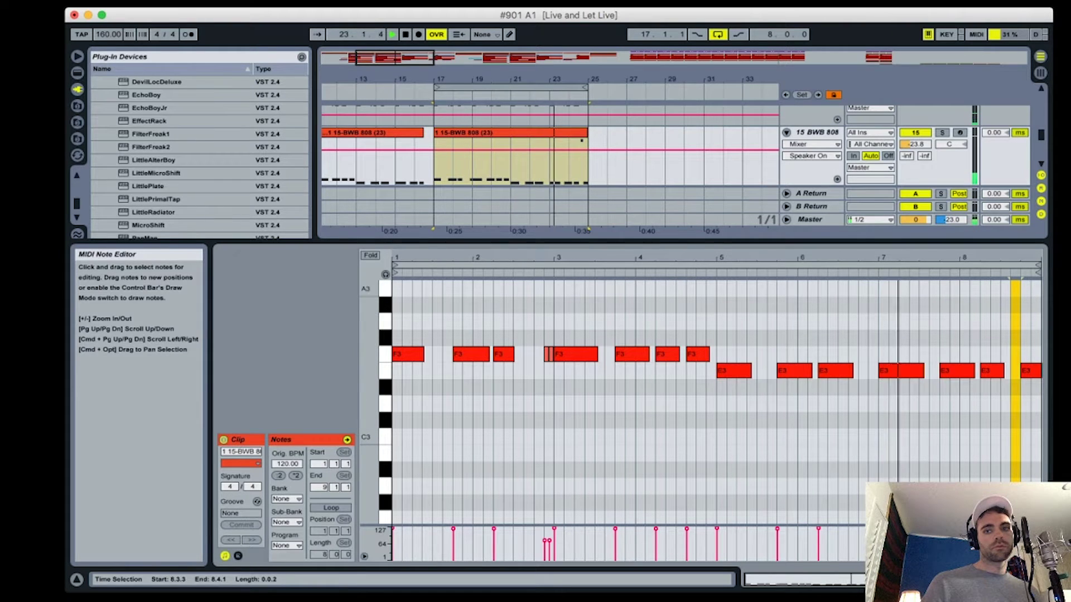
{"action": "scroll", "coordinate": [717, 402], "scroll_direction": "up", "scroll_amount": 6}
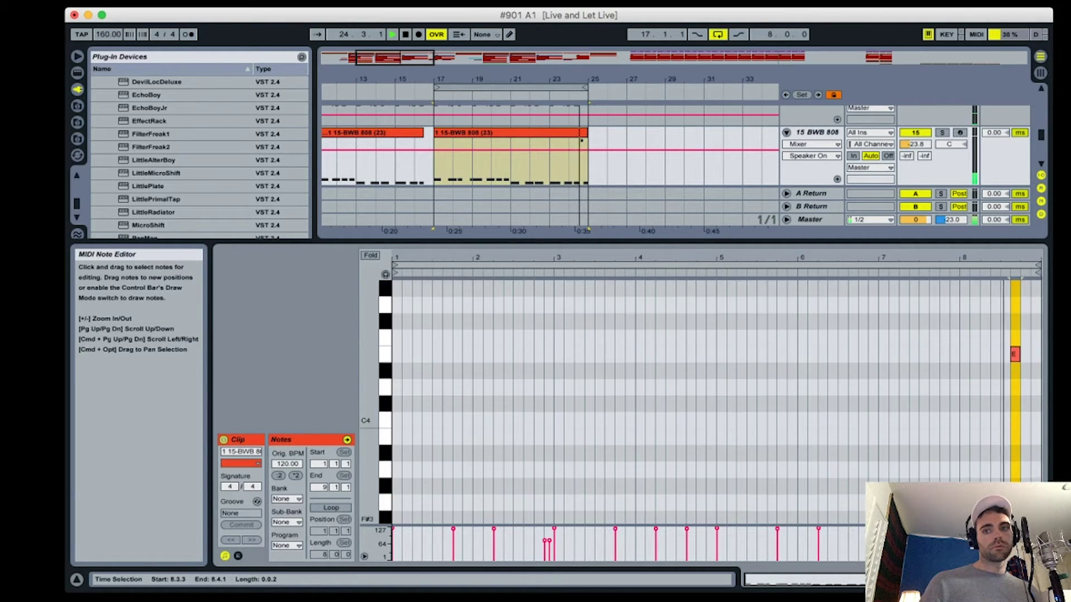
{"action": "scroll", "coordinate": [717, 402], "scroll_direction": "down", "scroll_amount": 4}
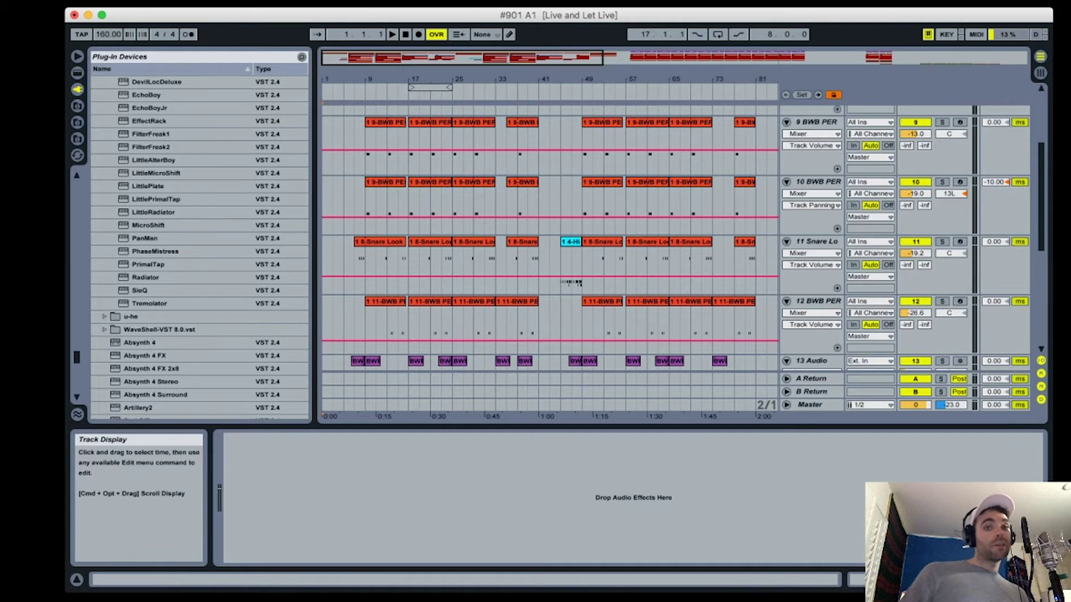
- Play the full arrangement from bar 1 and review the clip layout across all the tracks
{"action": "left_click_drag", "start_coordinate": [550, 80], "coordinate": [550, 53]}
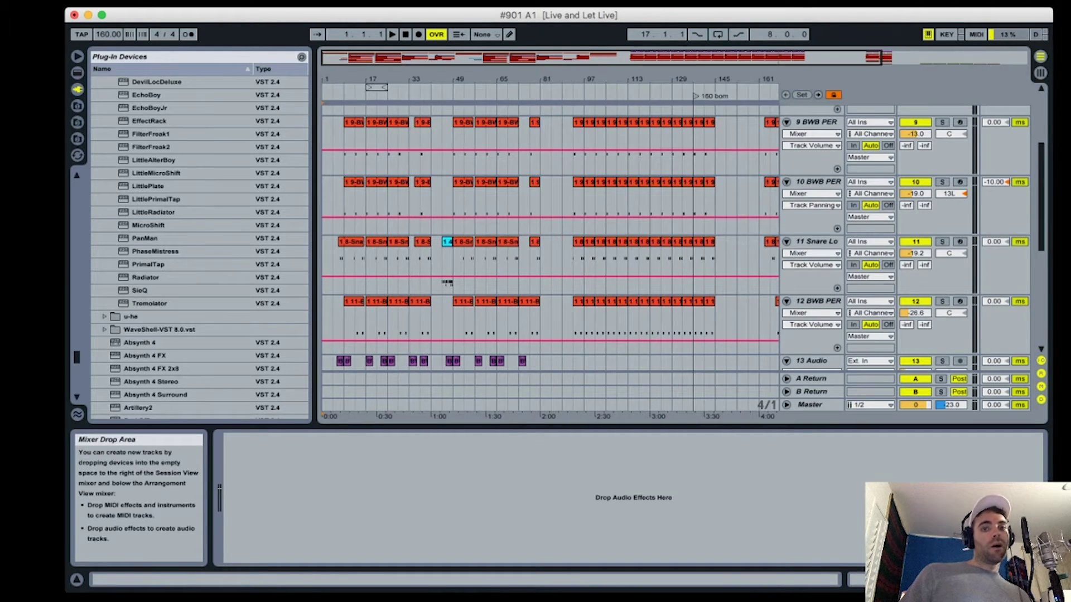
{"action": "scroll", "coordinate": [549, 152], "scroll_direction": "up", "scroll_amount": 5}
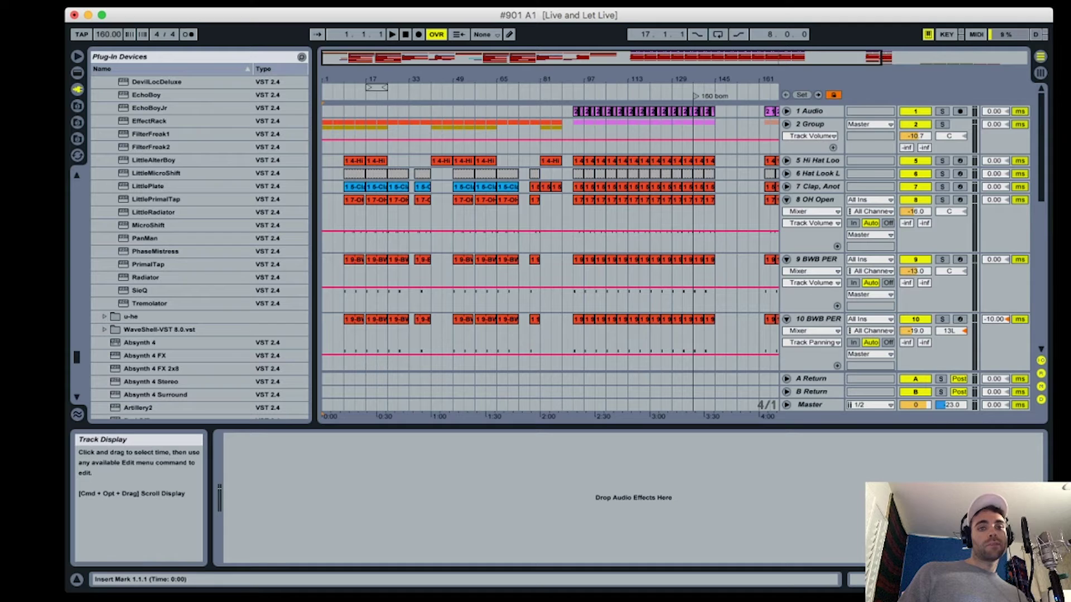
{"action": "key", "text": "space"}
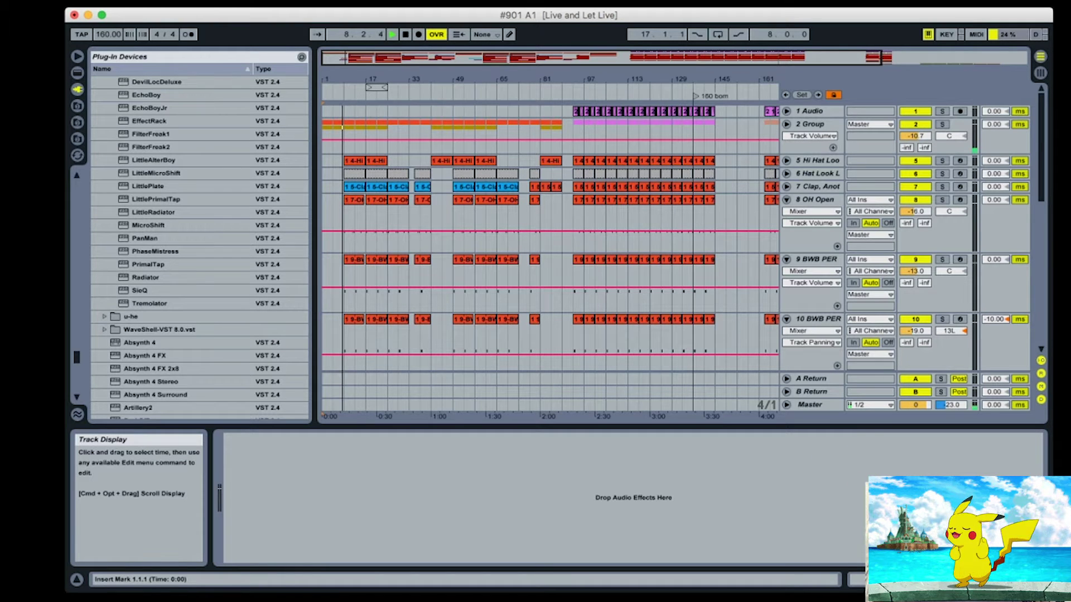
{"action": "scroll", "coordinate": [434, 296], "scroll_direction": "down", "scroll_amount": 5}
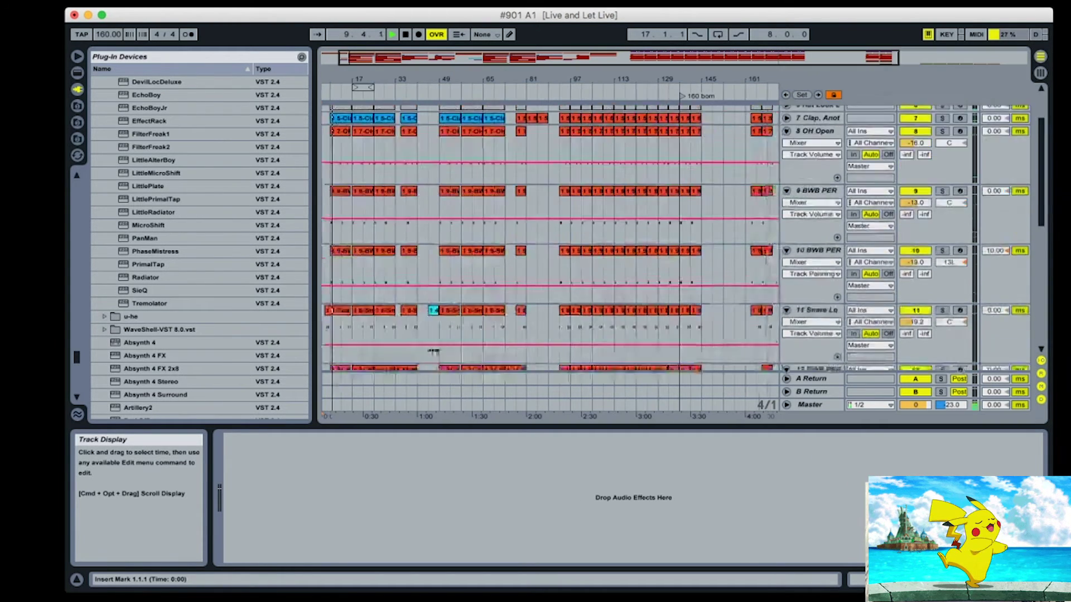
{"action": "scroll", "coordinate": [434, 296], "scroll_direction": "down", "scroll_amount": 5}
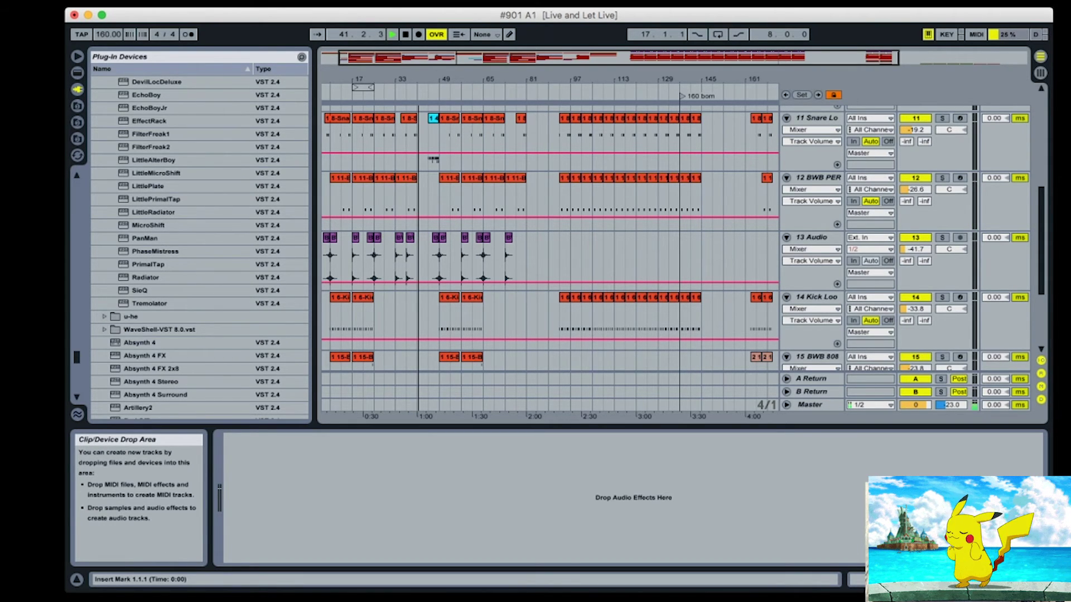
{"action": "scroll", "coordinate": [551, 251], "scroll_direction": "up", "scroll_amount": 10}
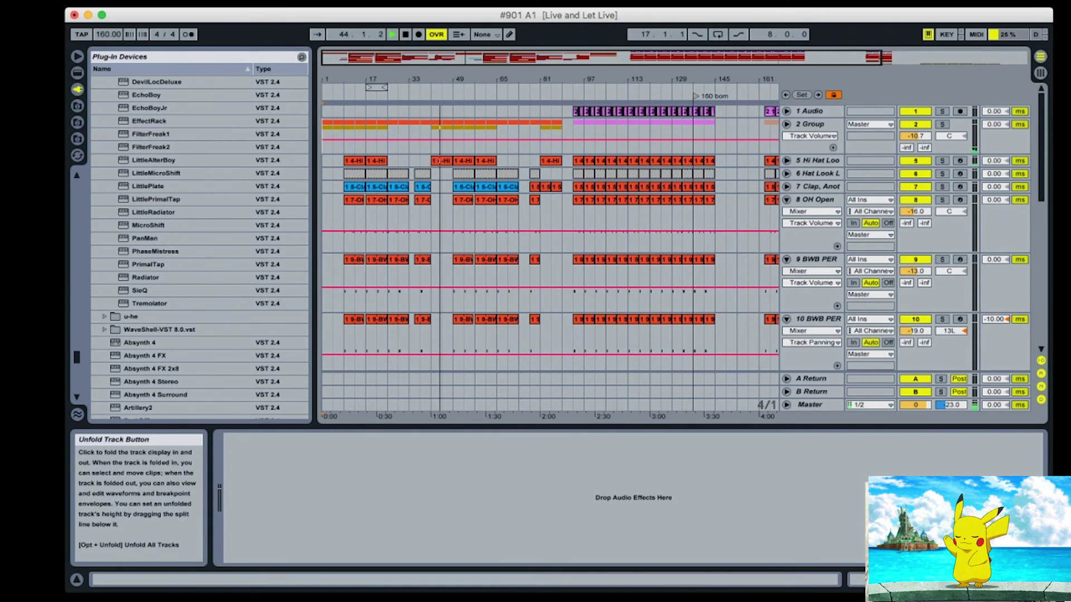
- Unfold Hi Hat track 5, set its volume to -14.5 during playback and stop the song
{"action": "left_click", "coordinate": [786, 160]}
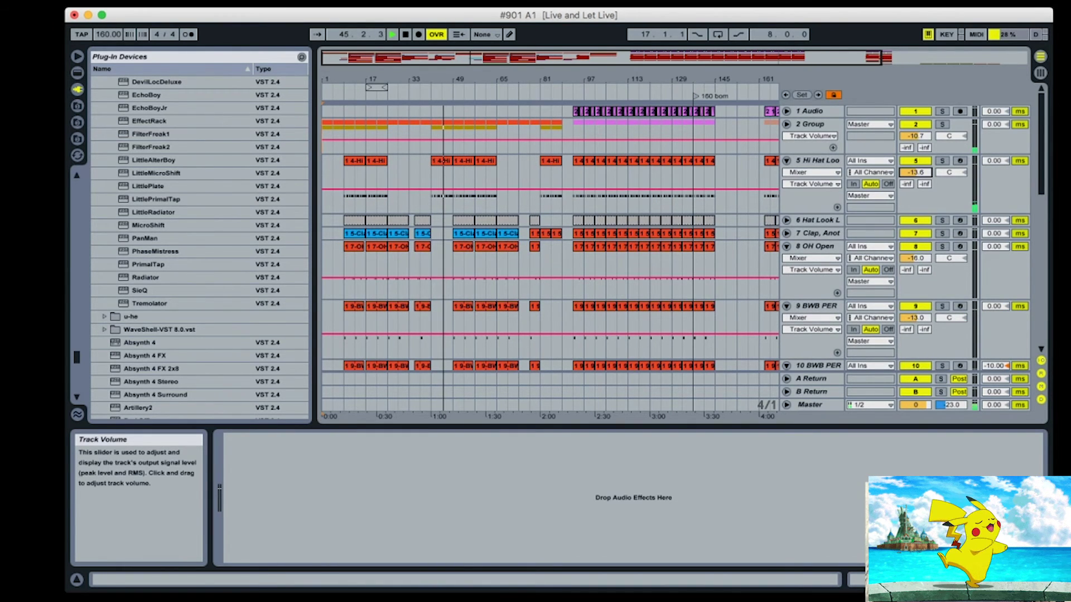
{"action": "left_click_drag", "start_coordinate": [915, 173], "coordinate": [916, 174]}
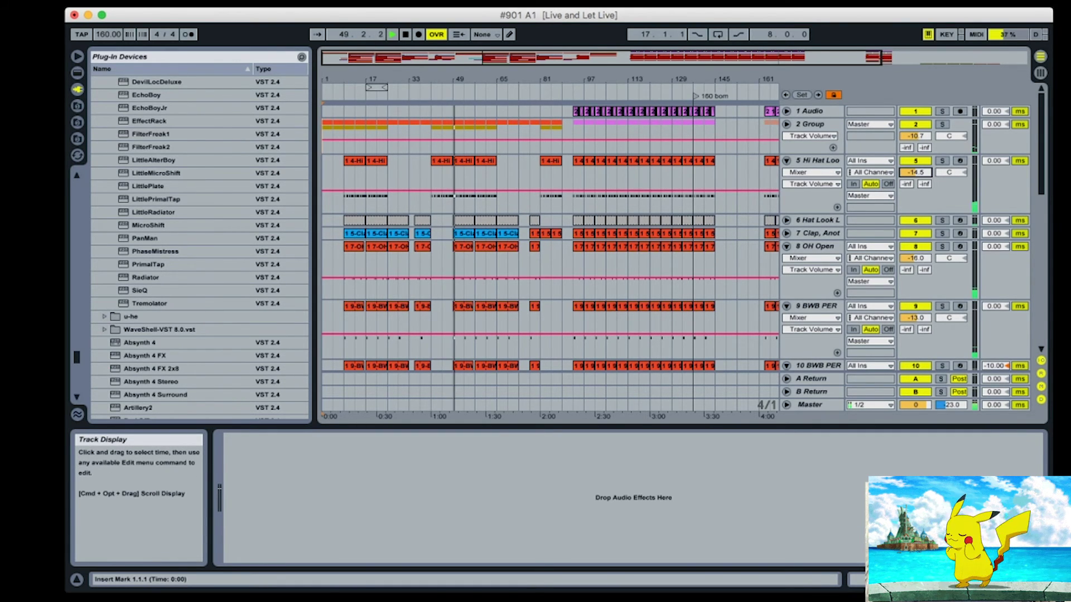
{"action": "key", "text": "space"}
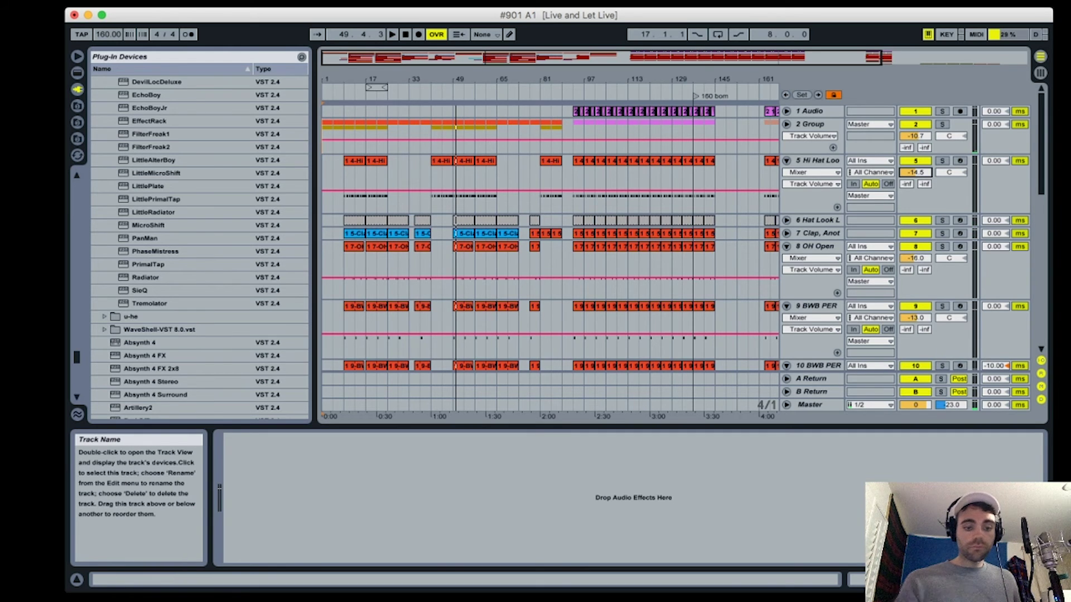